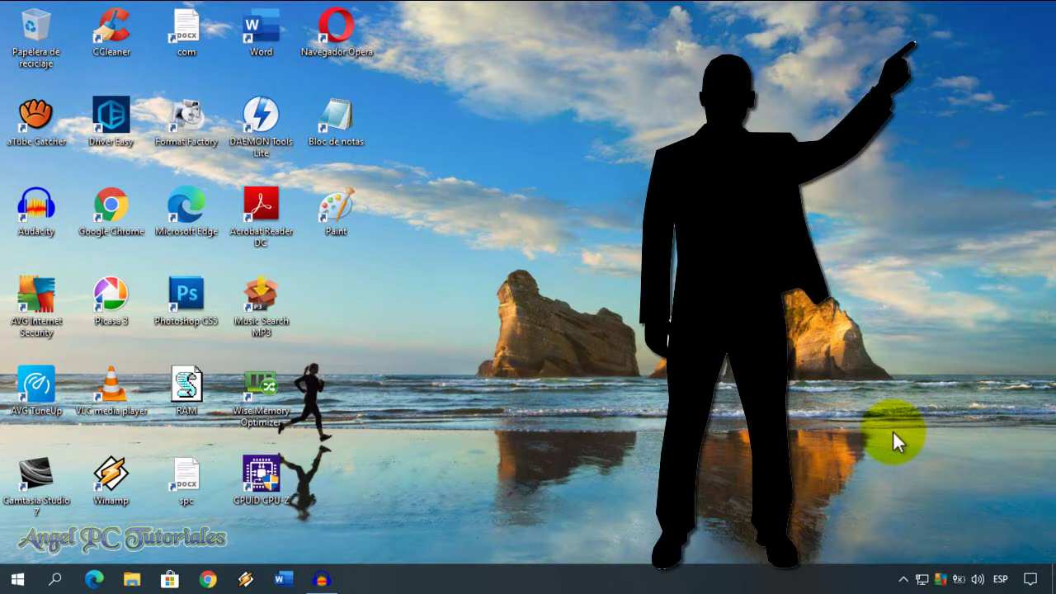
- Switch to Audacity and import the BANNER PARA YOUTUBE media file from the Camtasia Studio folder as an audio track
left_click(322, 579)
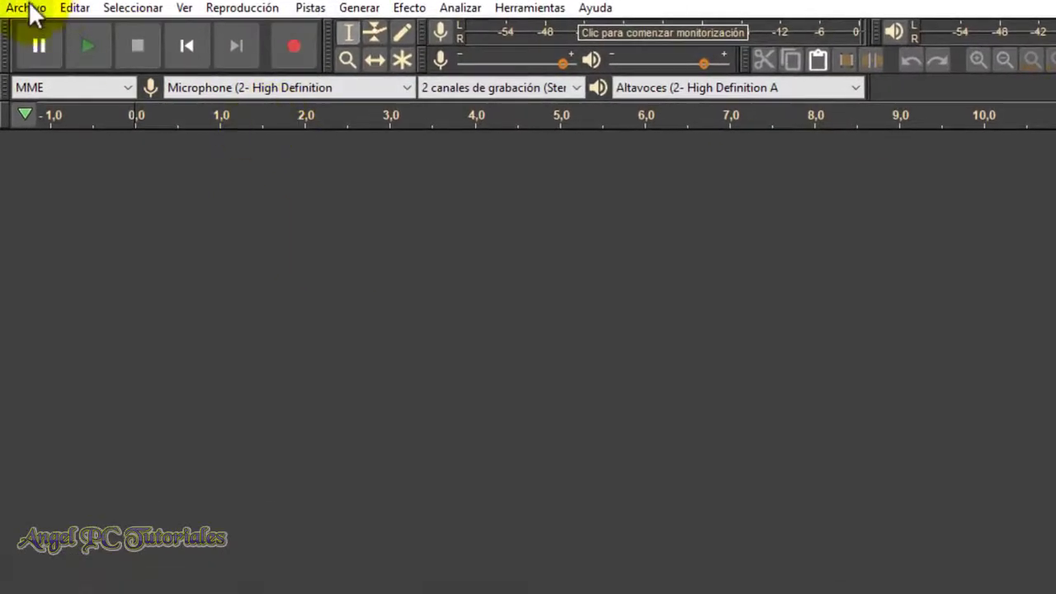
left_click(32, 10)
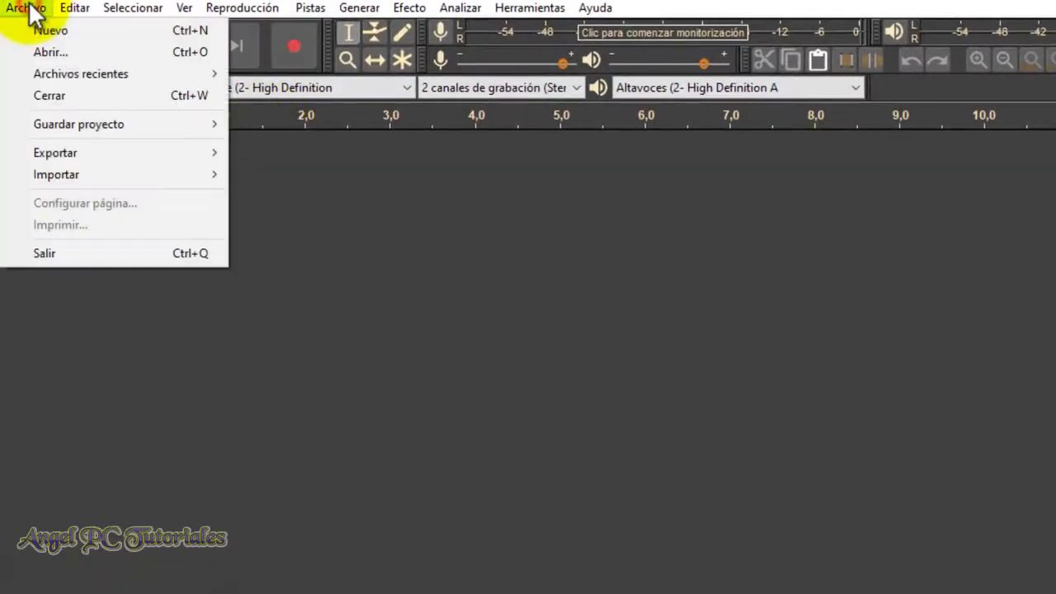
mouse_move(185, 172)
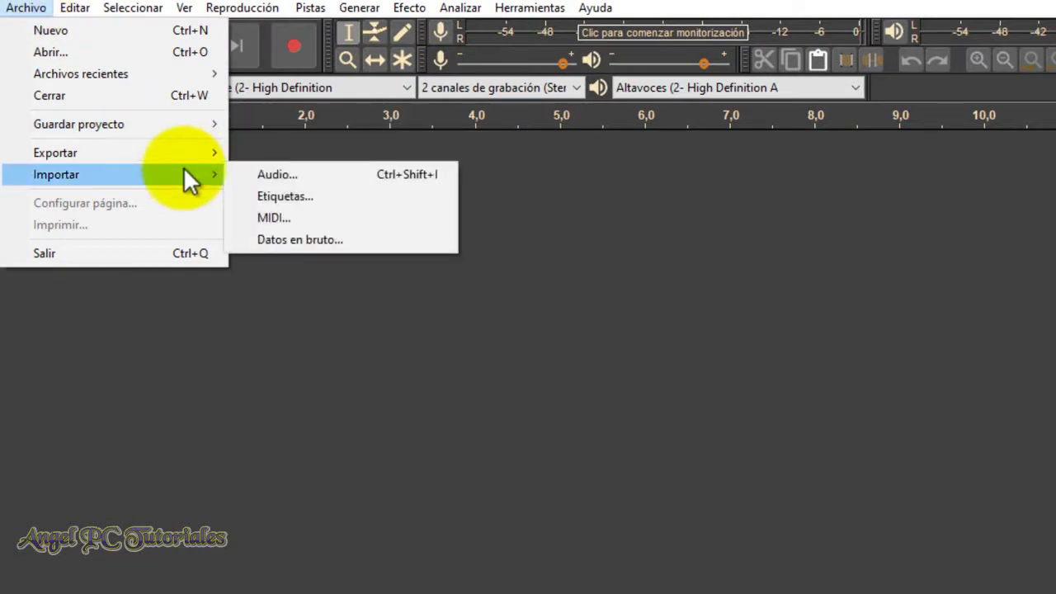
left_click(254, 172)
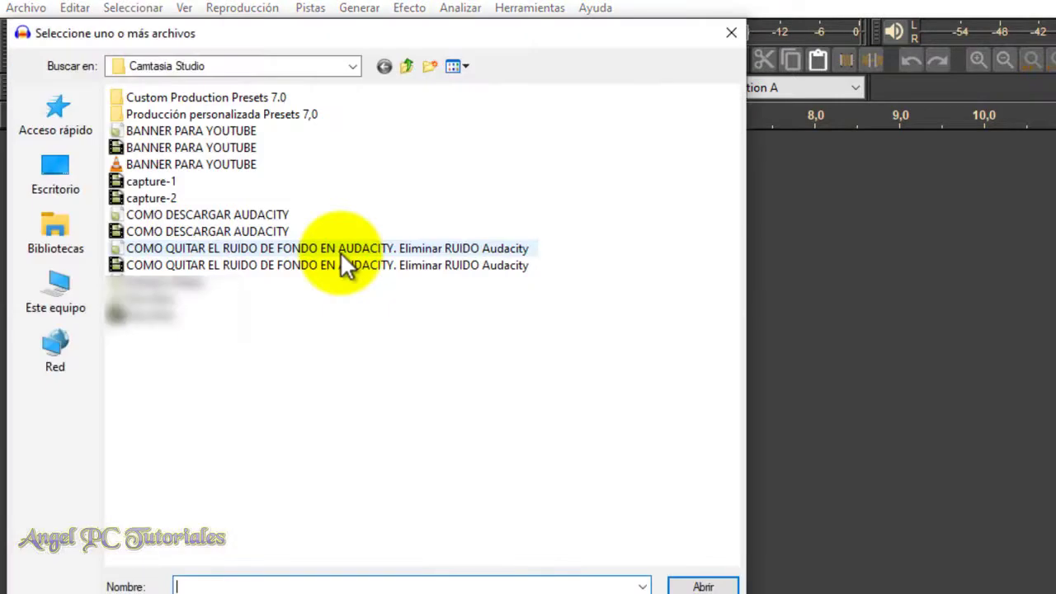
left_click(176, 165)
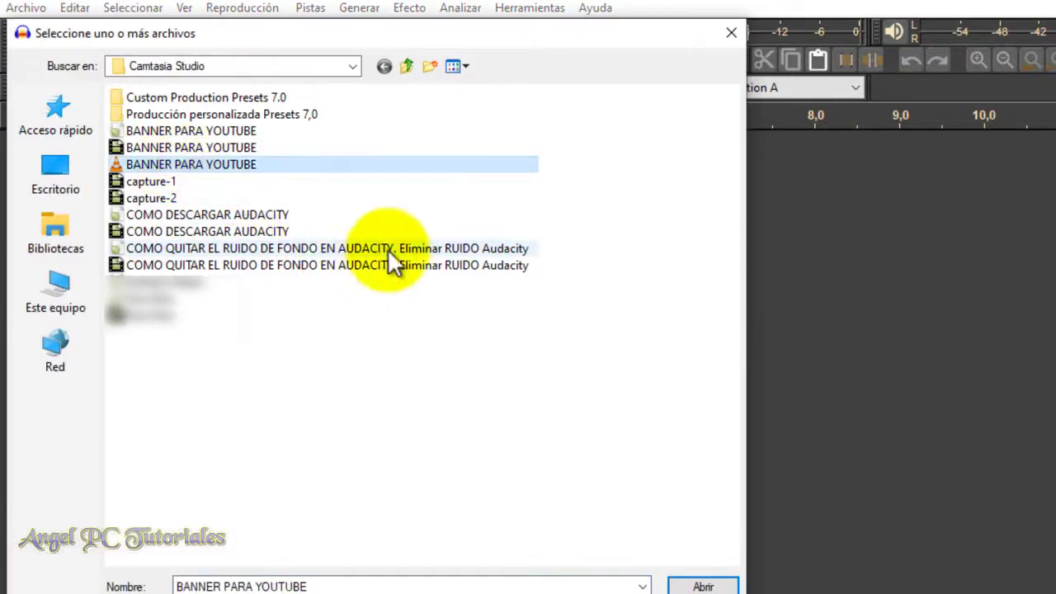
left_click(703, 587)
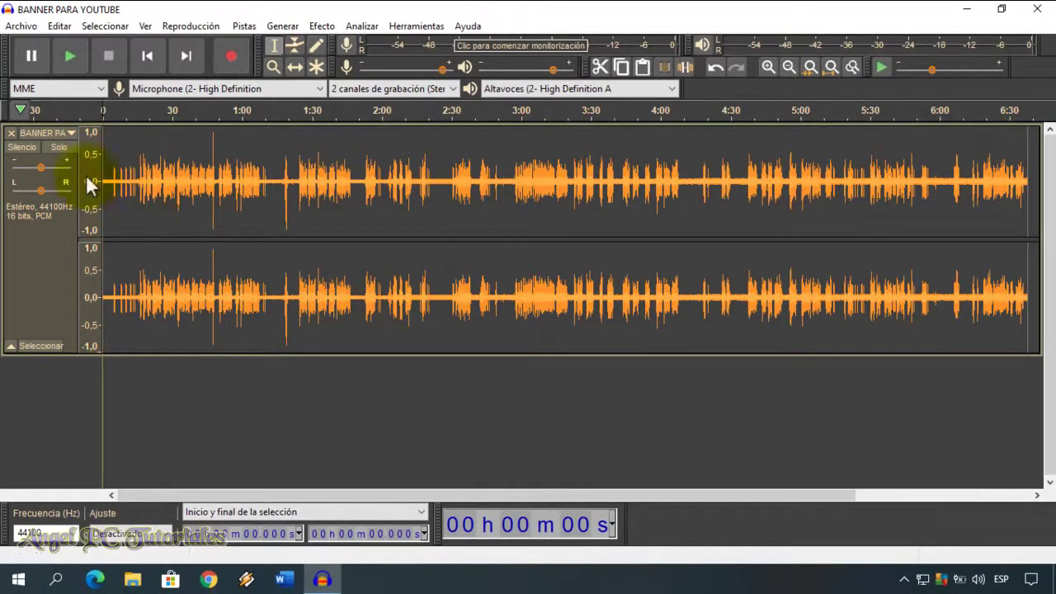
- Replace the imported track with a new stereo microphone recording about 11 seconds long and play it back
left_click(10, 133)
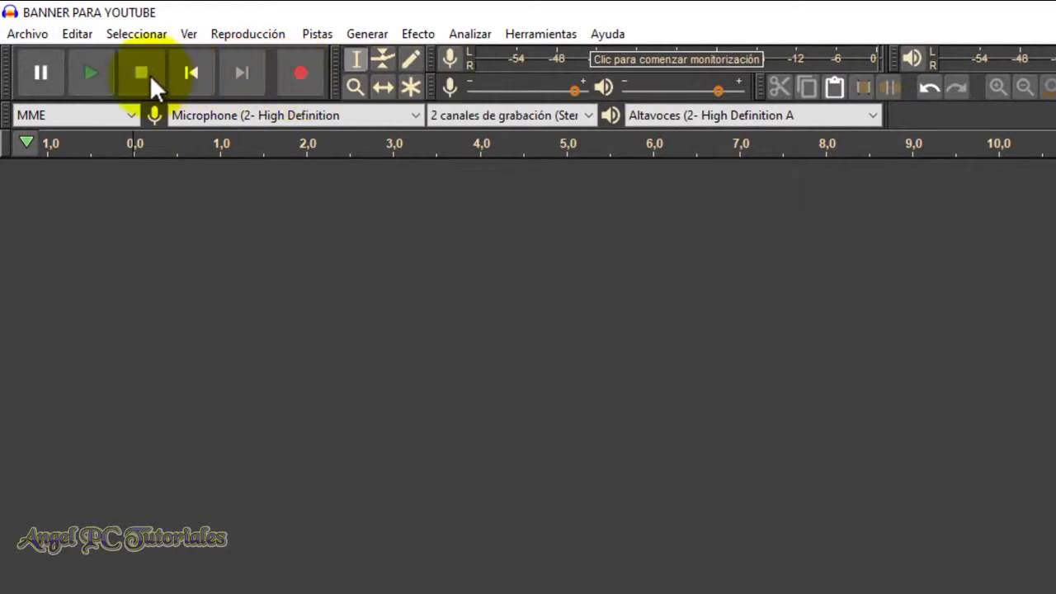
left_click(300, 73)
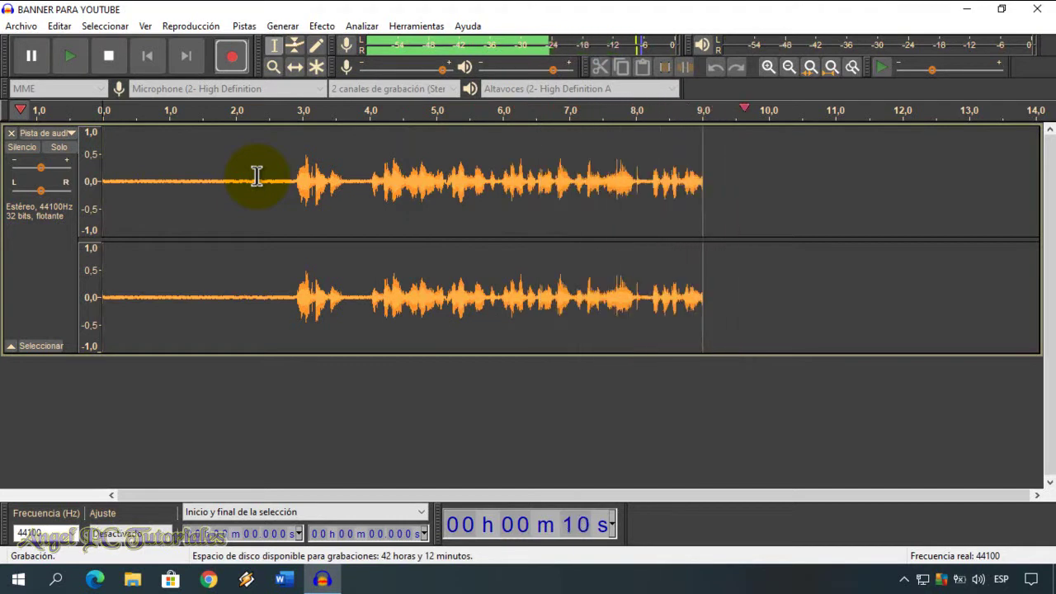
left_click(112, 54)
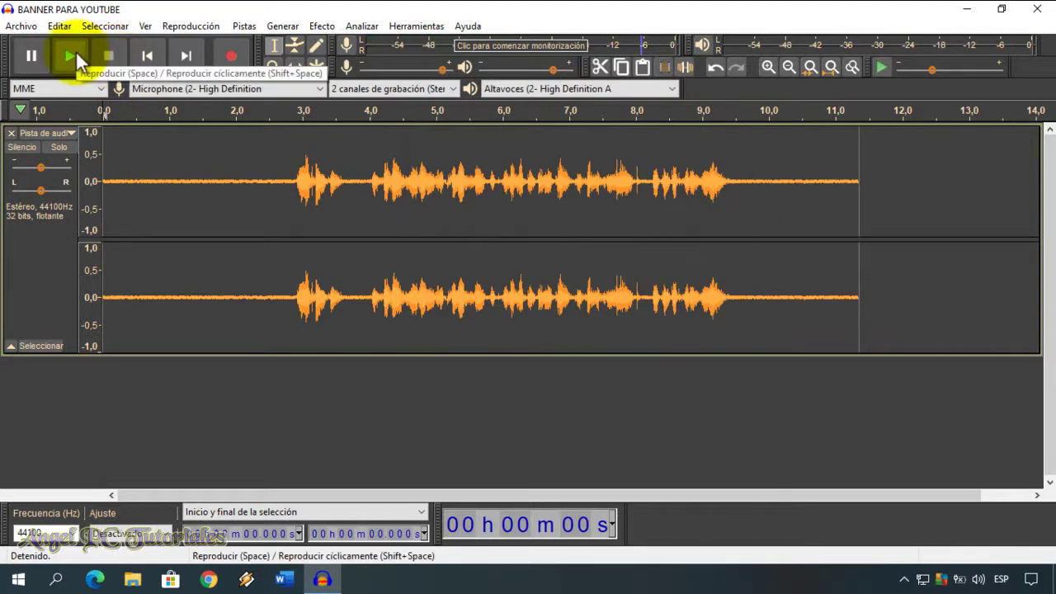
left_click(75, 51)
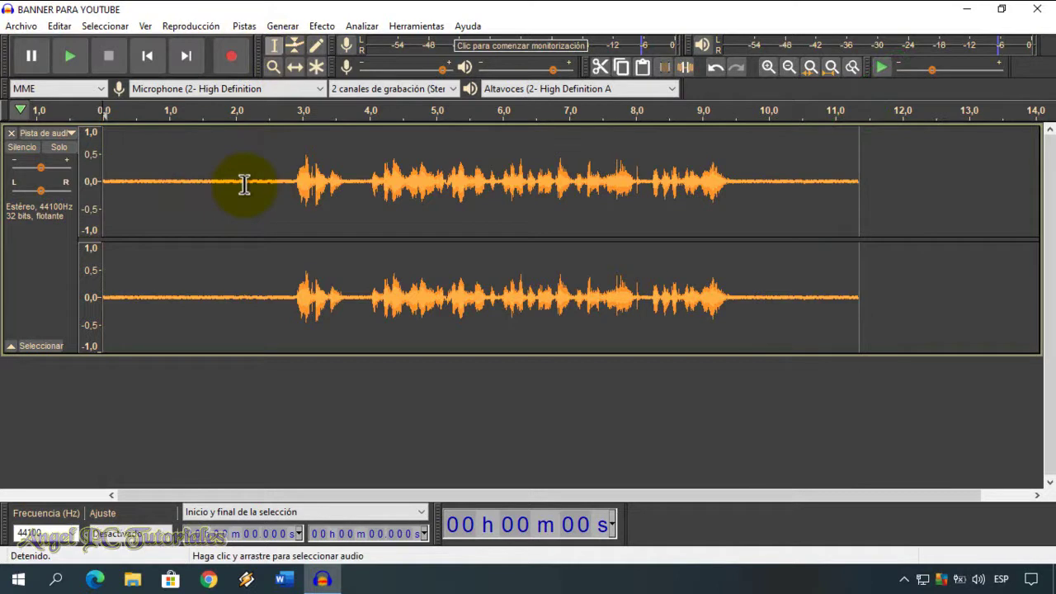
- Capture a noise profile for Reducción de ruido from the voiceless section between about 0.58 and 2.14 seconds
left_click_drag(243, 183, 144, 183)
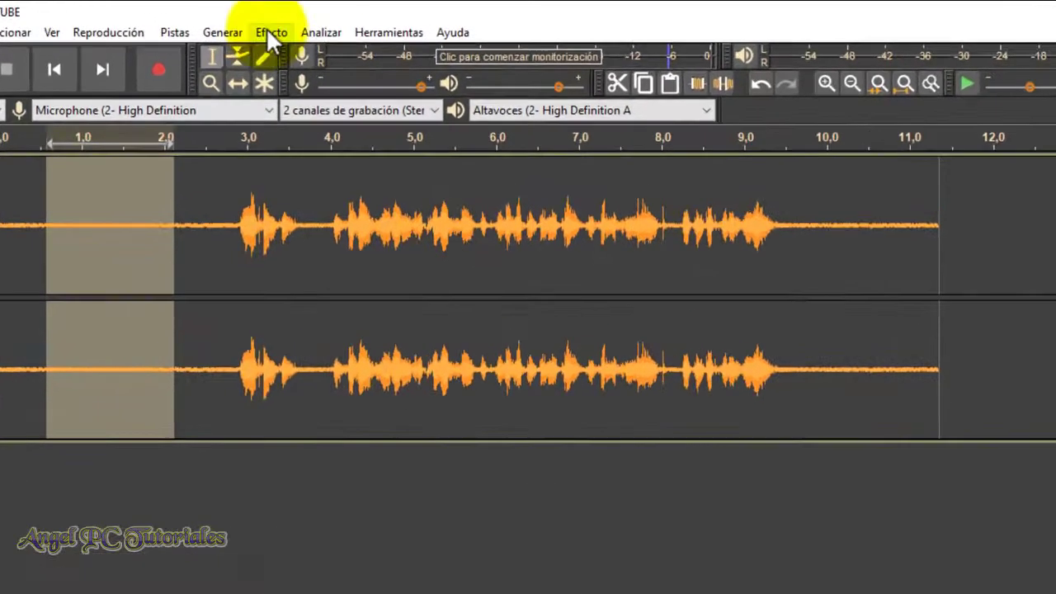
left_click(272, 32)
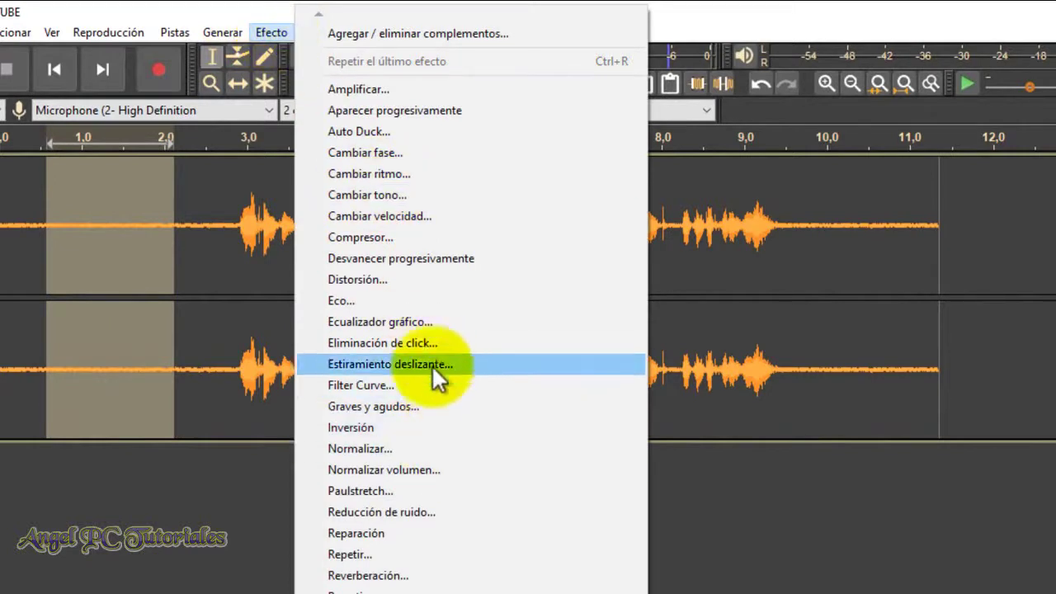
left_click(426, 512)
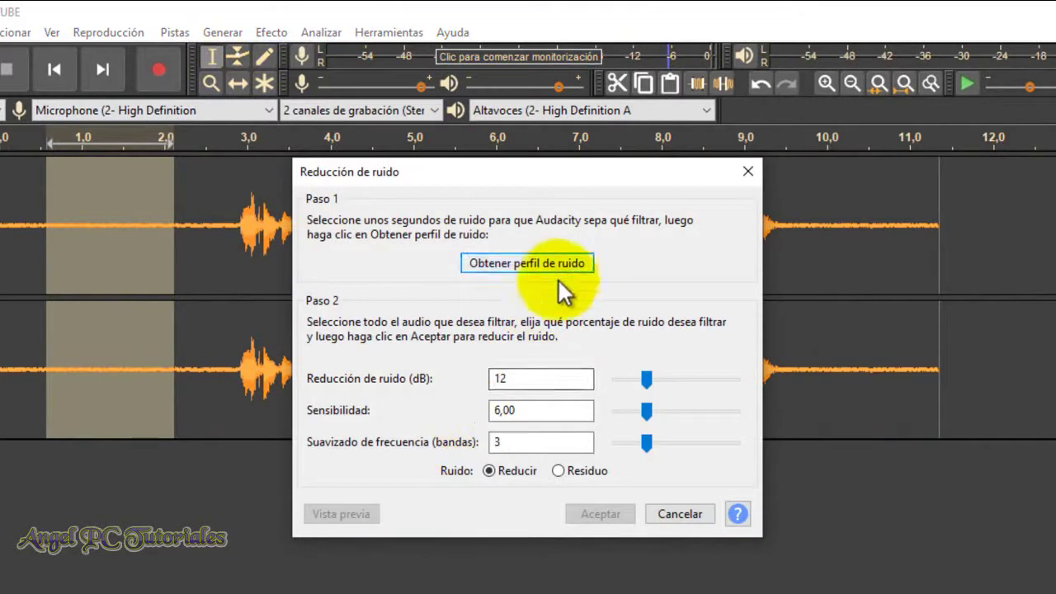
left_click(530, 263)
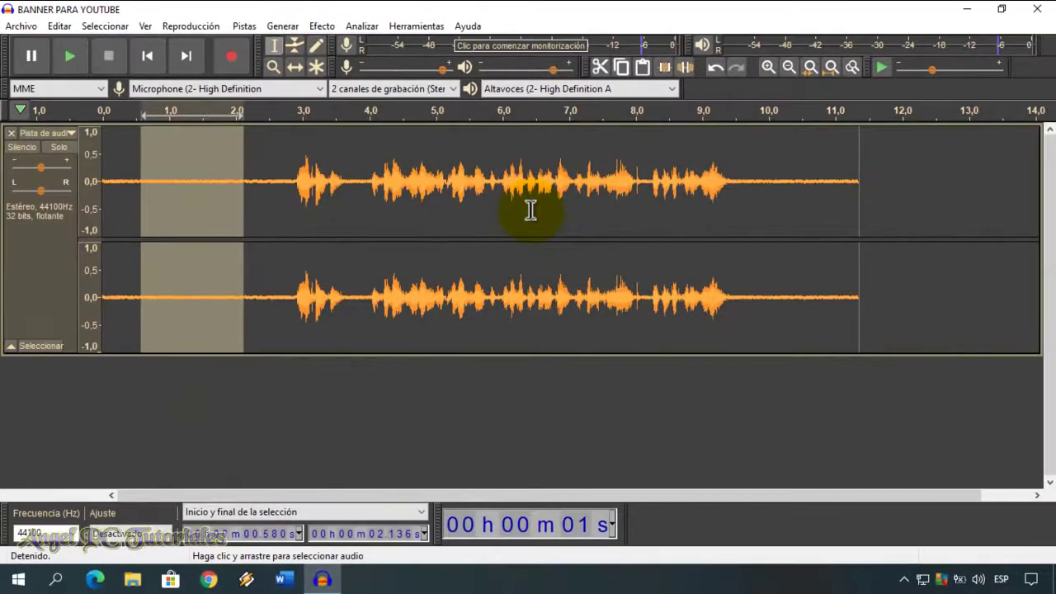
- Apply Reducción de ruido to the whole track with 12 dB reduction, sensitivity 6,00 and 3 smoothing bands
left_click(34, 274)
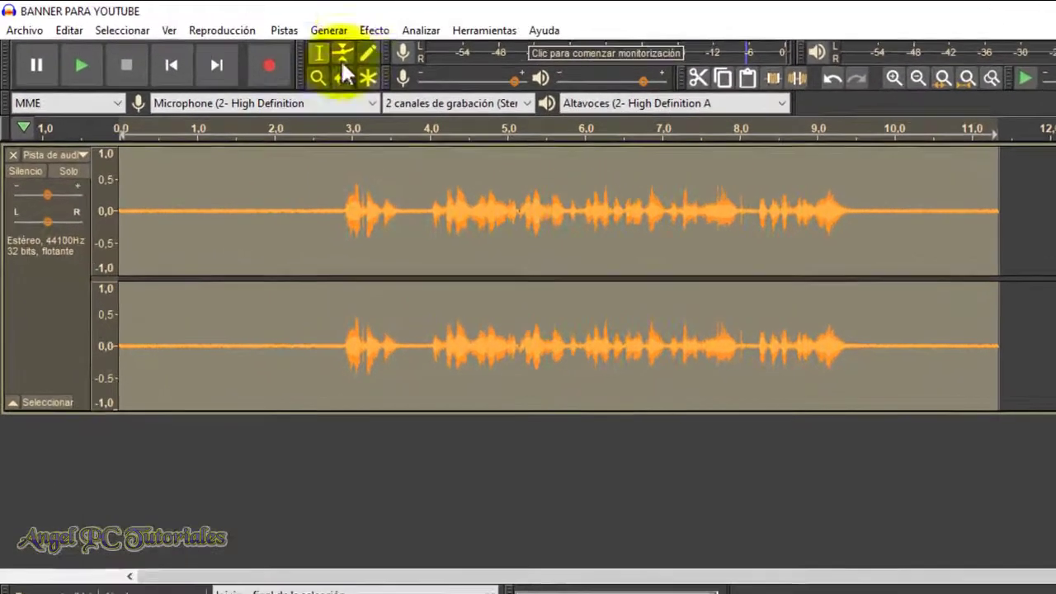
left_click(375, 30)
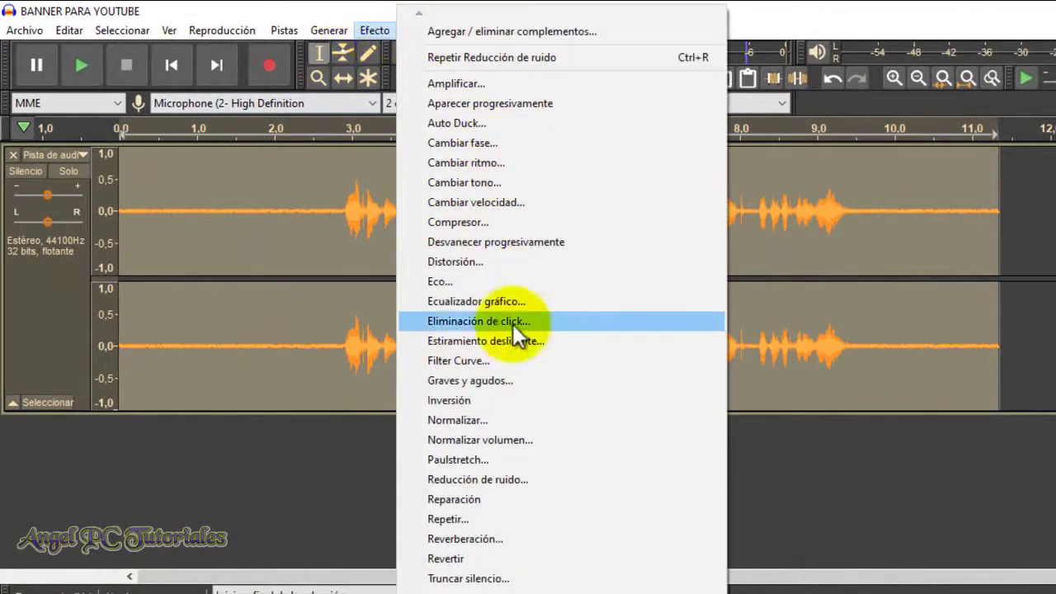
left_click(519, 475)
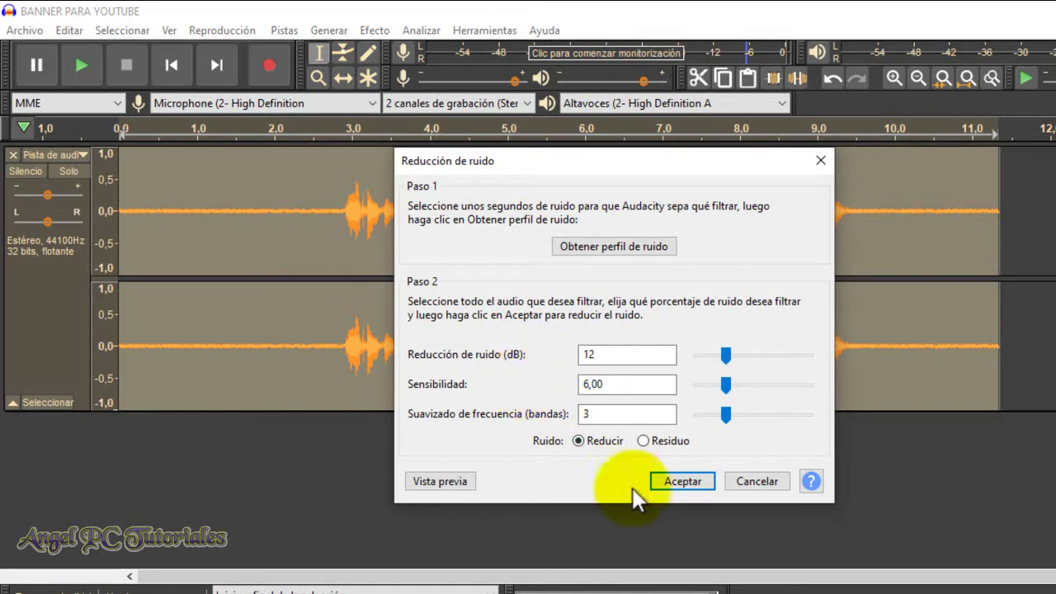
left_click(675, 484)
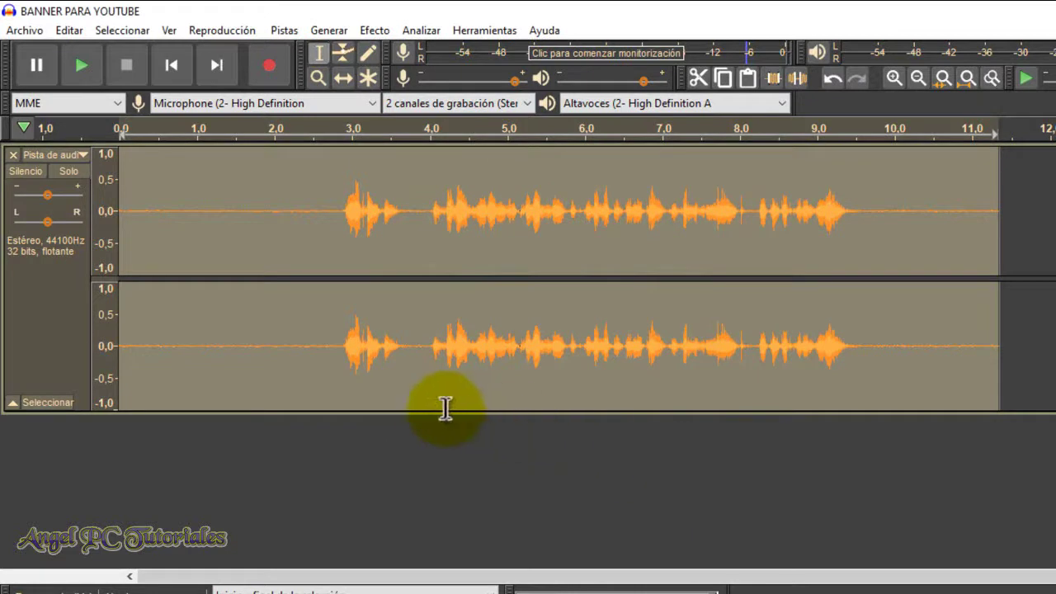
- Capture a new noise profile from the voiceless section between about 1.5 and 2.5 seconds of the filtered track
left_click(263, 349)
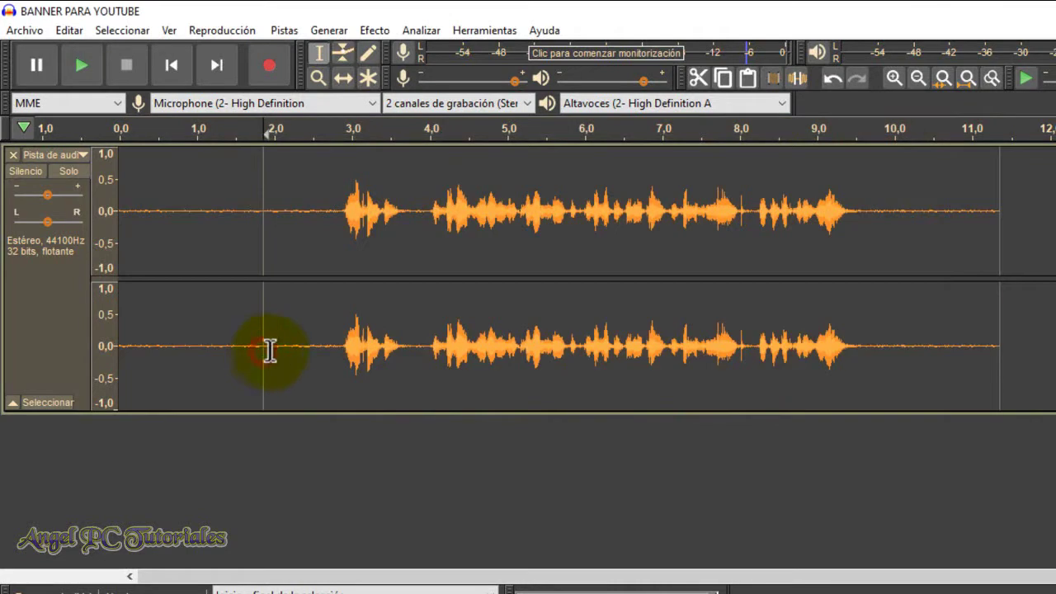
left_click_drag(310, 351, 236, 347)
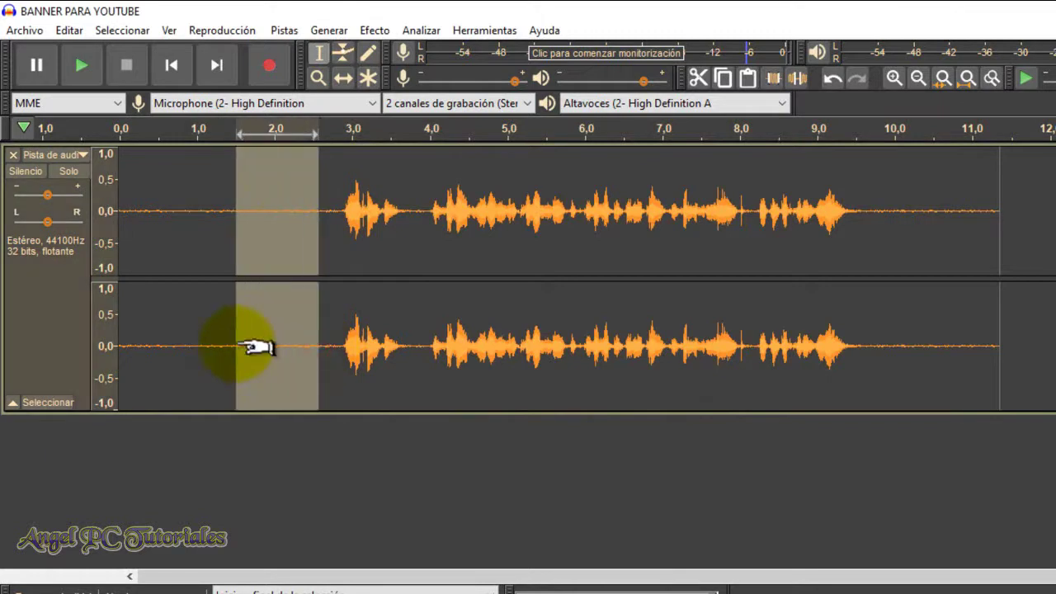
left_click(376, 33)
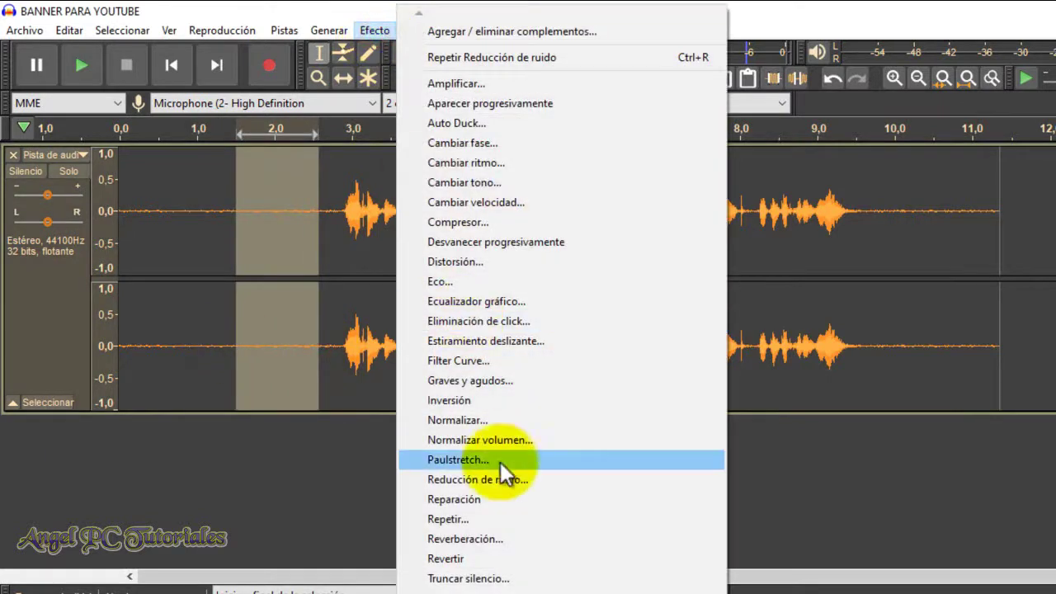
left_click(501, 476)
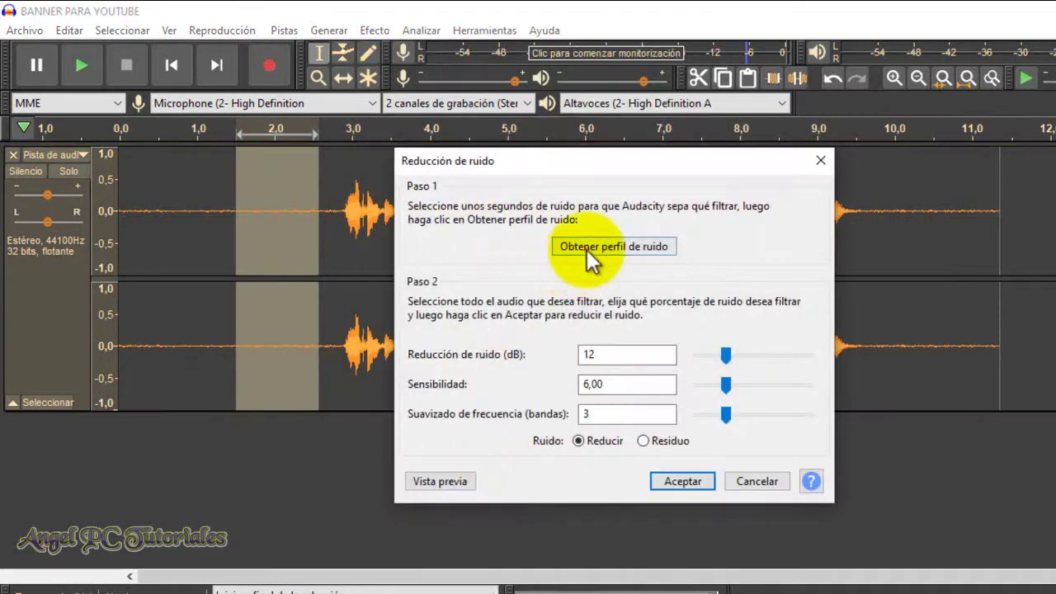
left_click(587, 249)
- Apply Reducción de ruido a second time to the whole track using the new noise profile, and clear the selection
left_click(55, 321)
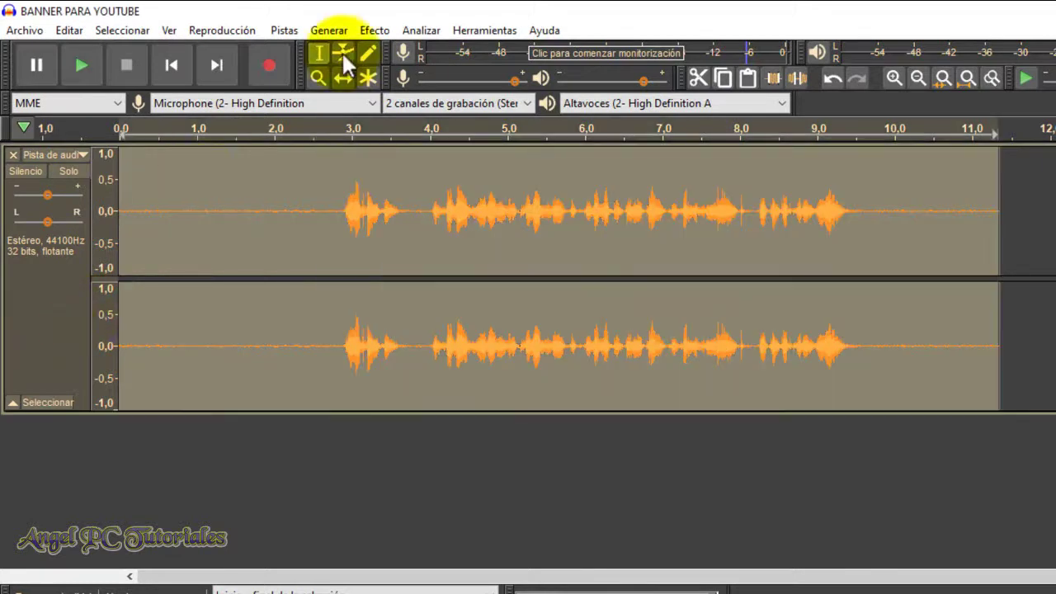
left_click(375, 30)
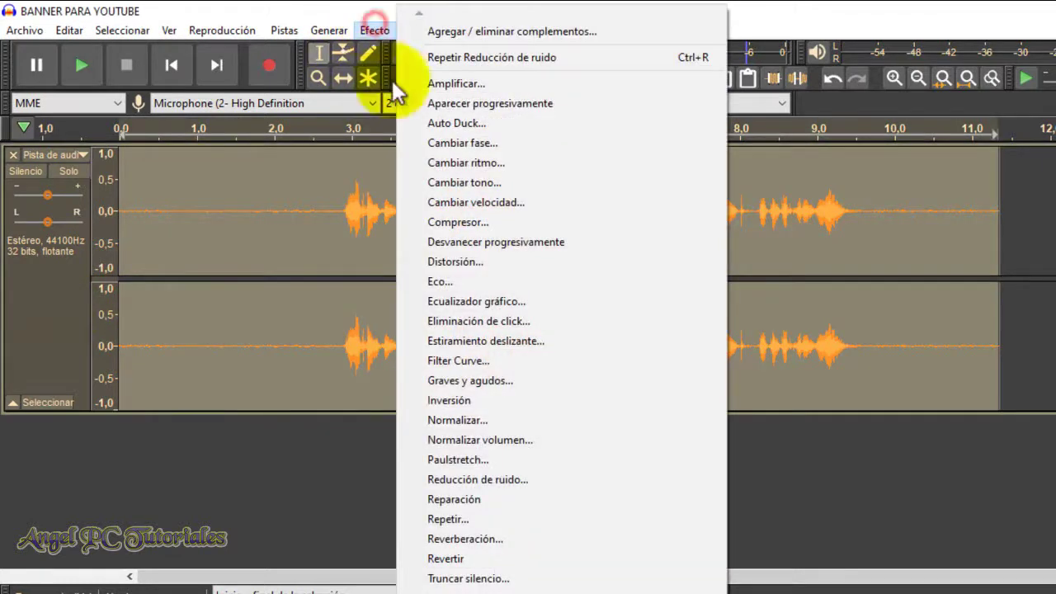
left_click(476, 479)
left_click(665, 480)
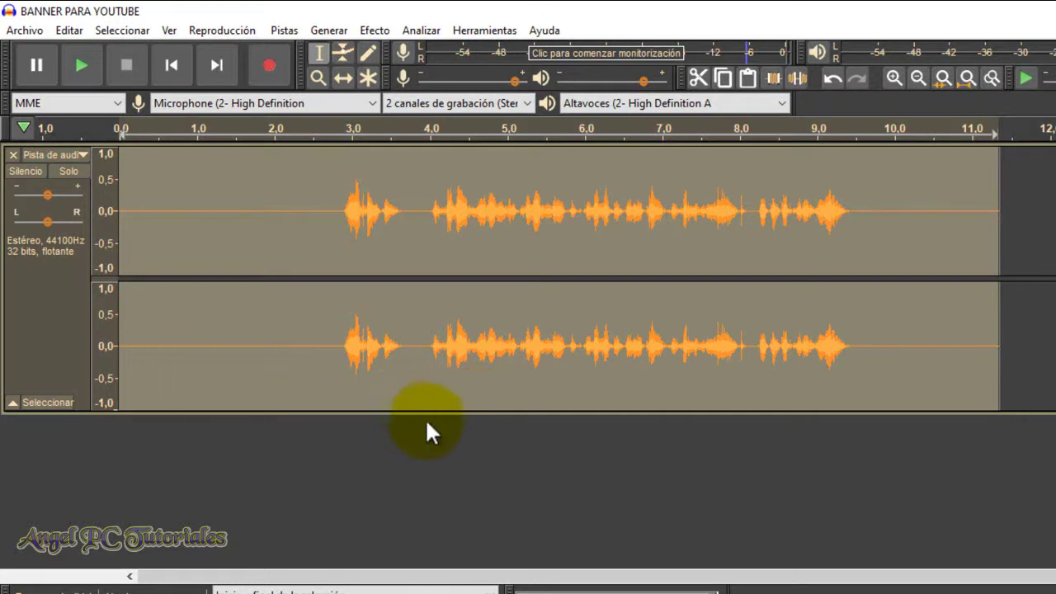
left_click(547, 488)
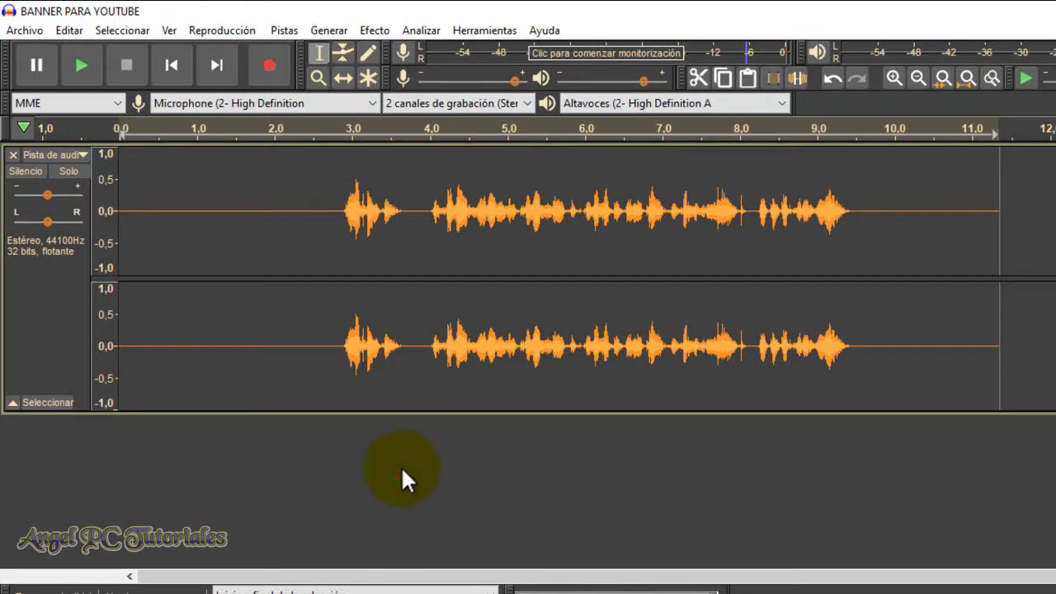
- Apply Compresor to the whole track with a -12 dB threshold, -40 dB noise floor, 2:1 ratio, 0,20 s attack and 1,0 s decay
left_click(52, 344)
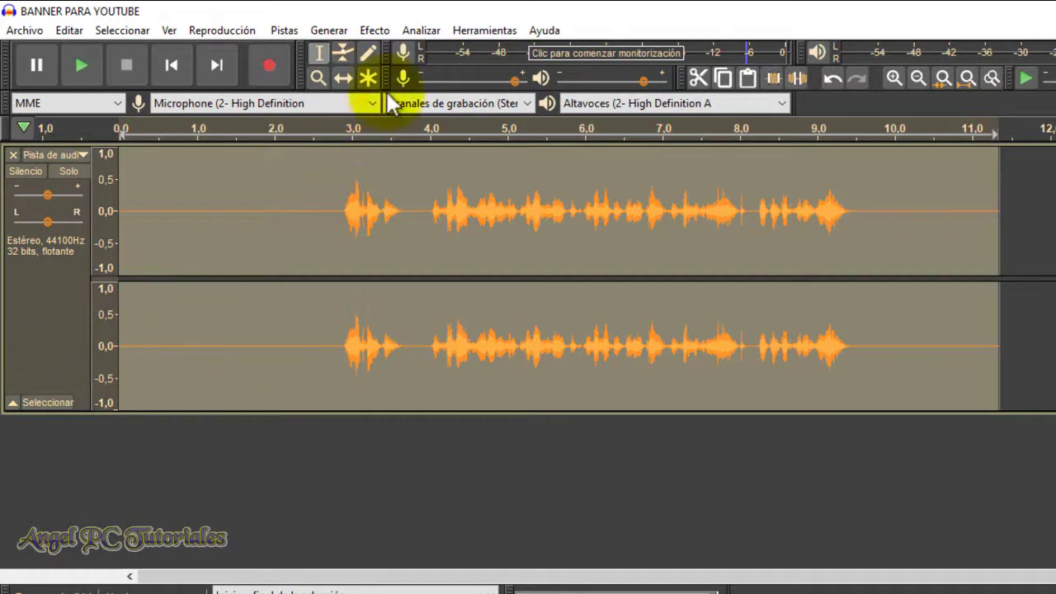
left_click(376, 27)
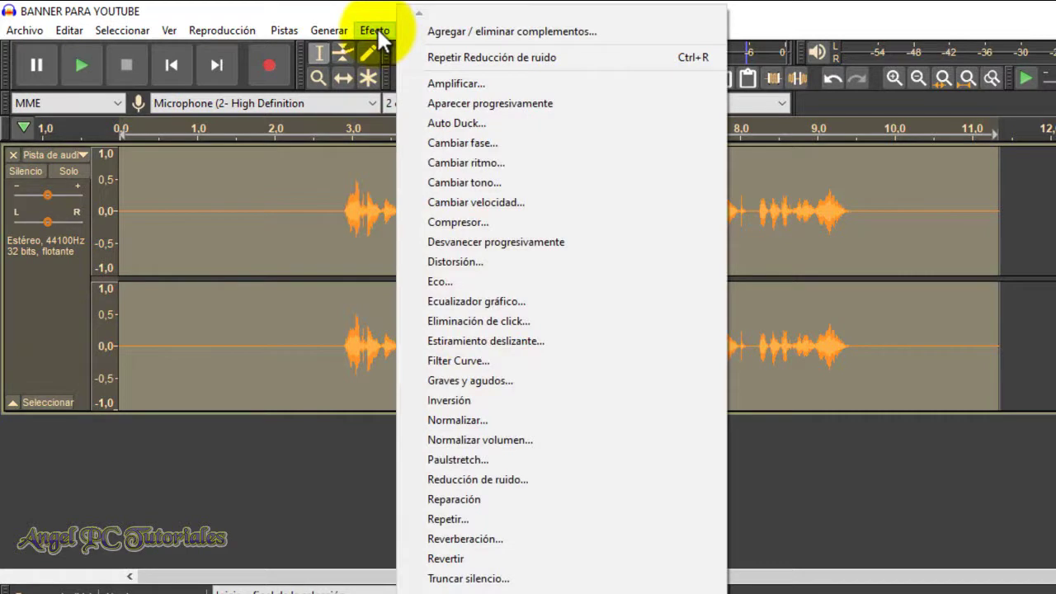
left_click(473, 222)
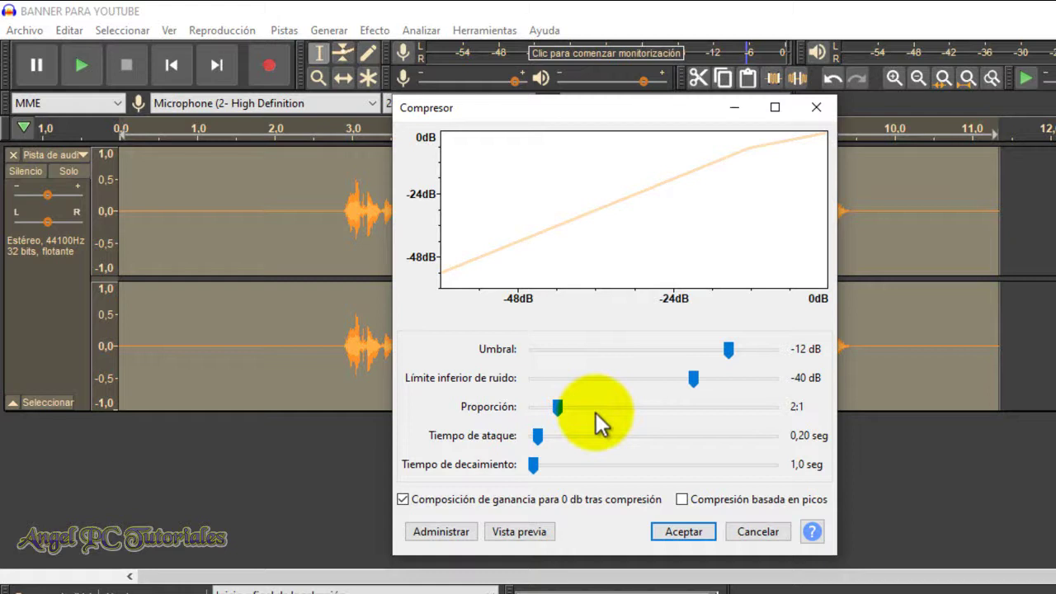
left_click(692, 535)
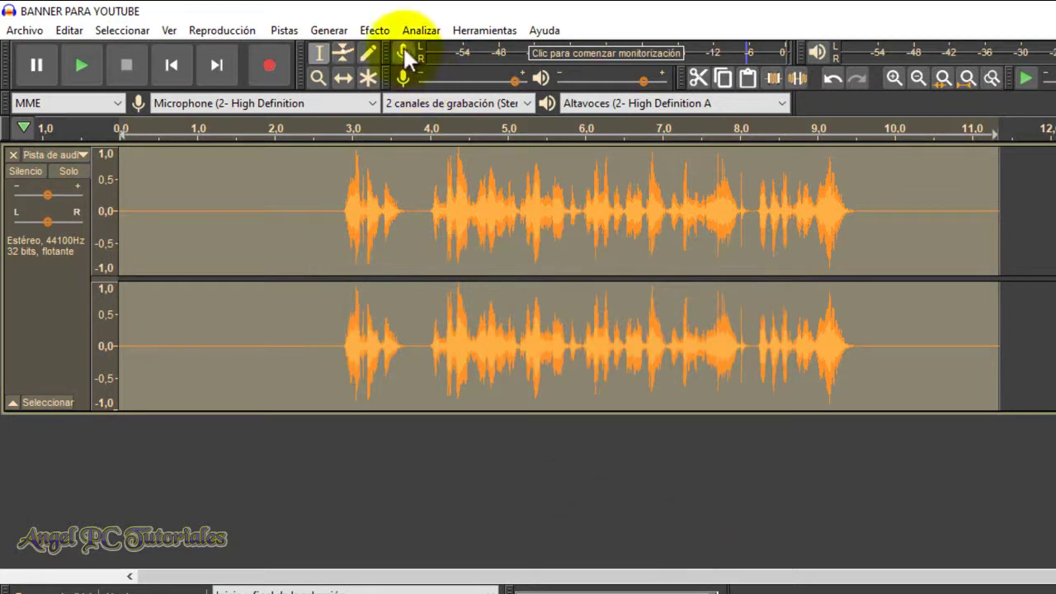
- Apply Ecualizador gráfico to the whole track with the factory preset Realce de graves
left_click(376, 31)
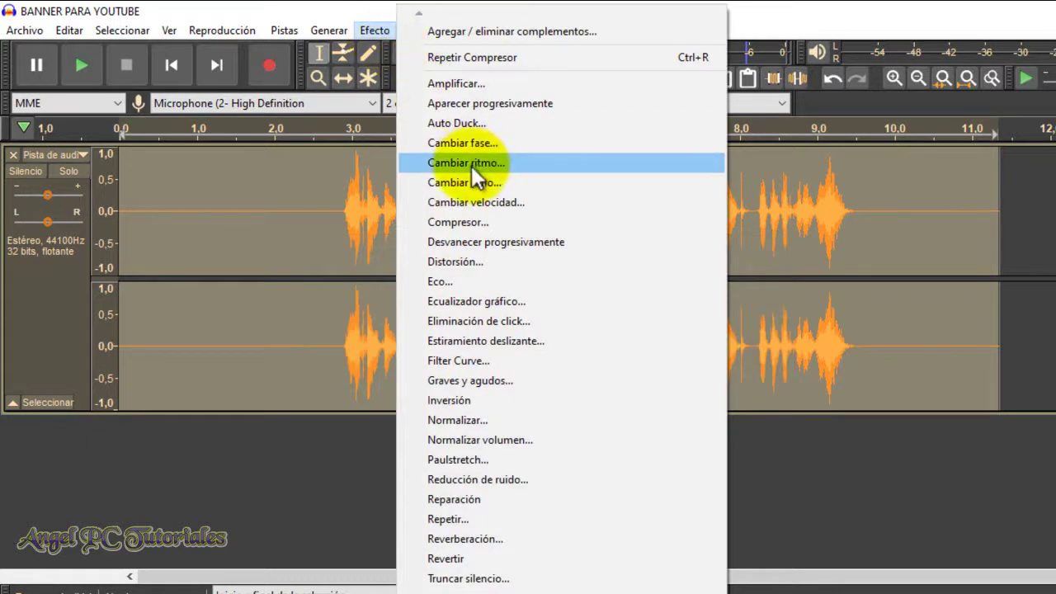
left_click(488, 304)
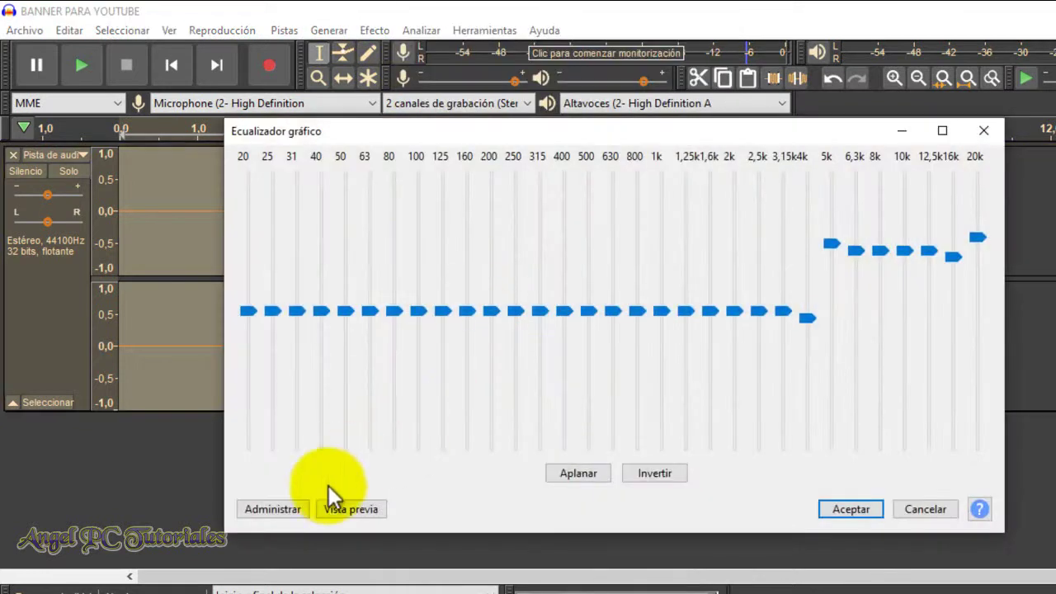
left_click(279, 510)
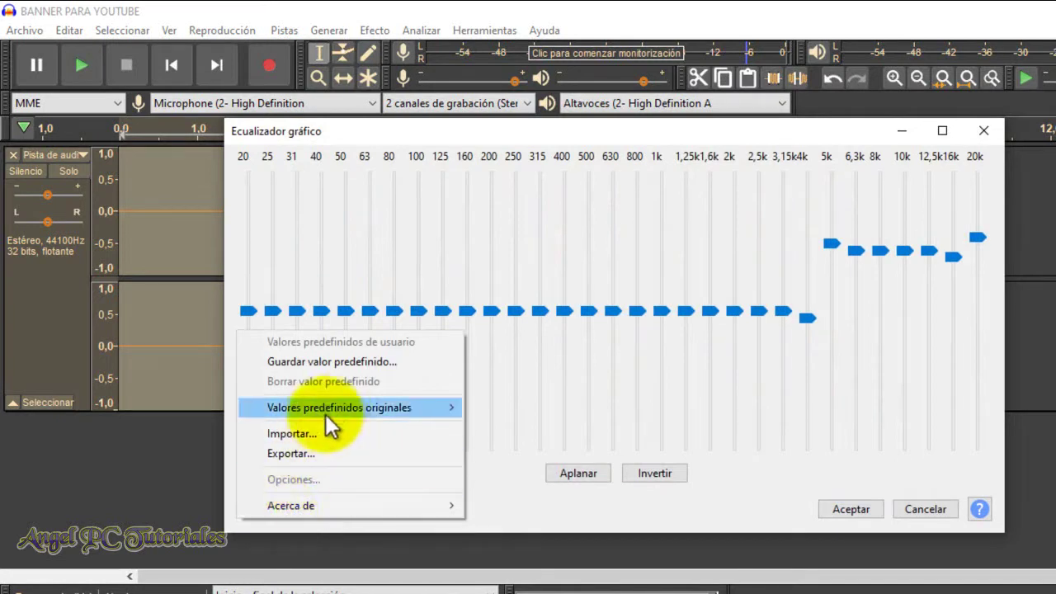
mouse_move(353, 407)
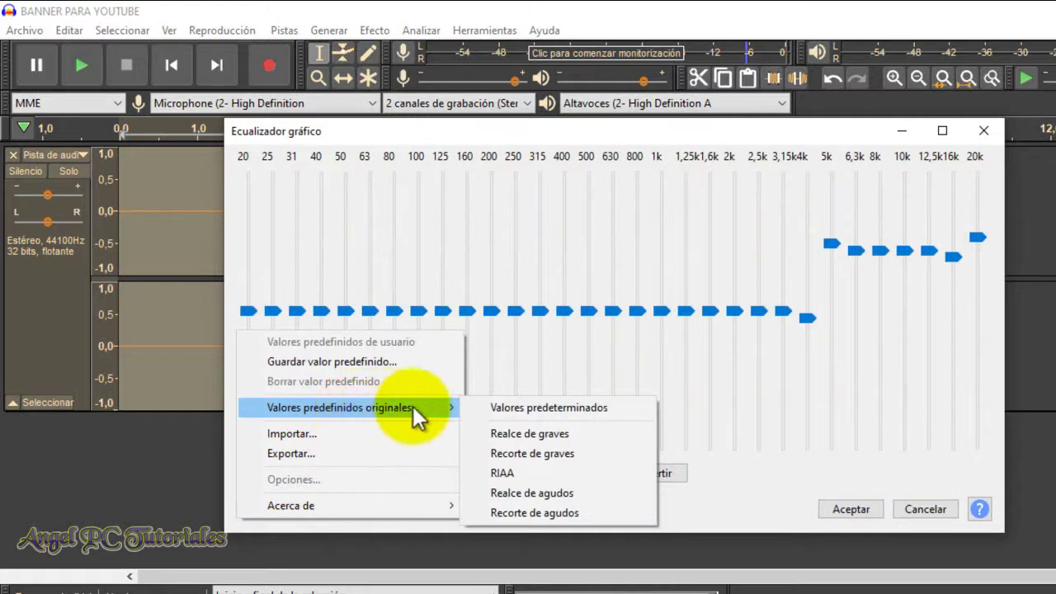
left_click(520, 432)
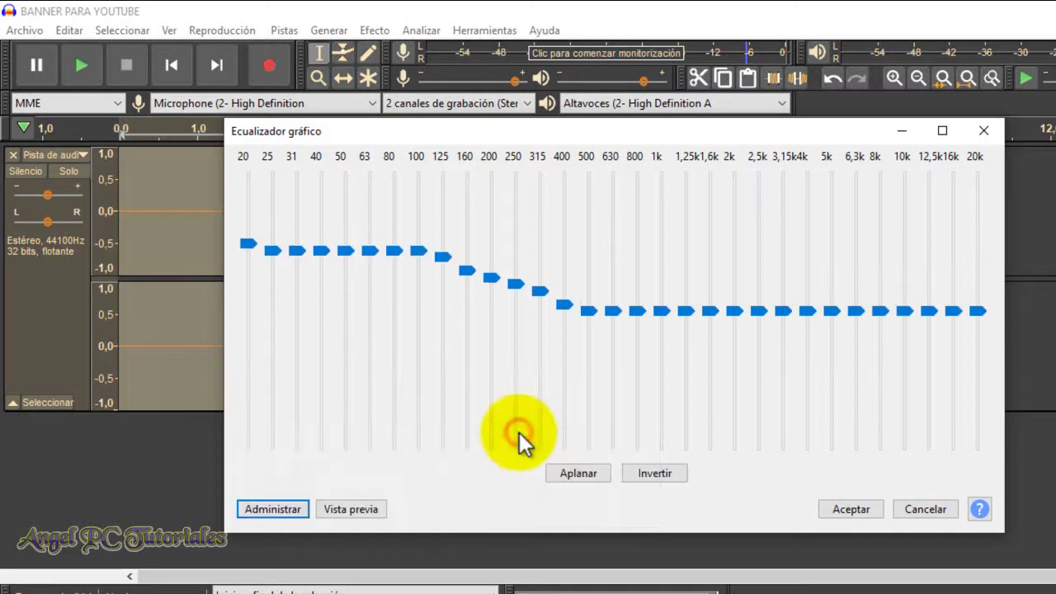
left_click(850, 510)
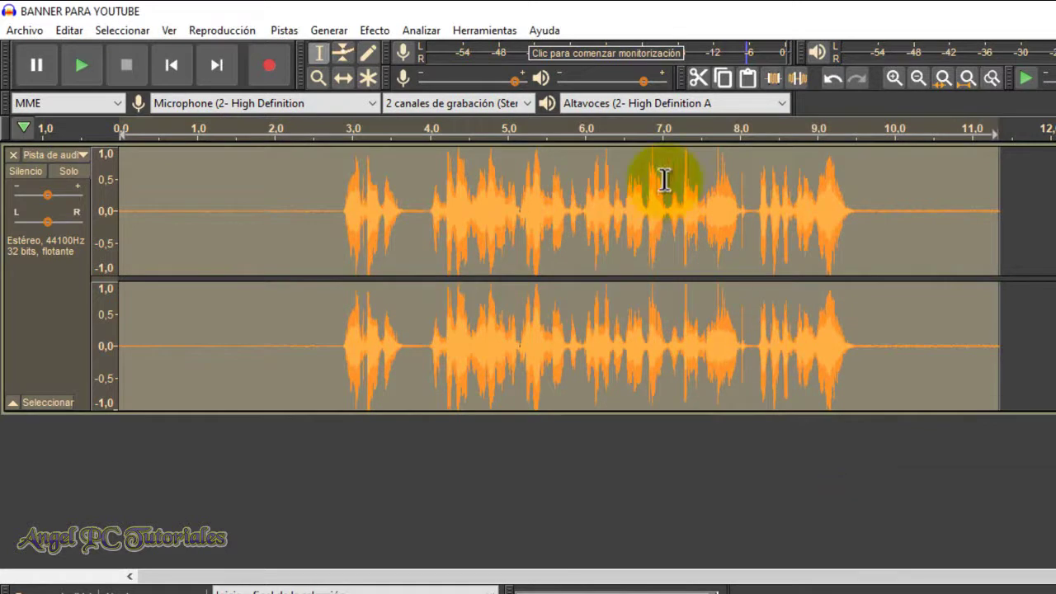
- Apply Ecualizador gráfico again to the whole track with the factory preset Realce de agudos
left_click(375, 30)
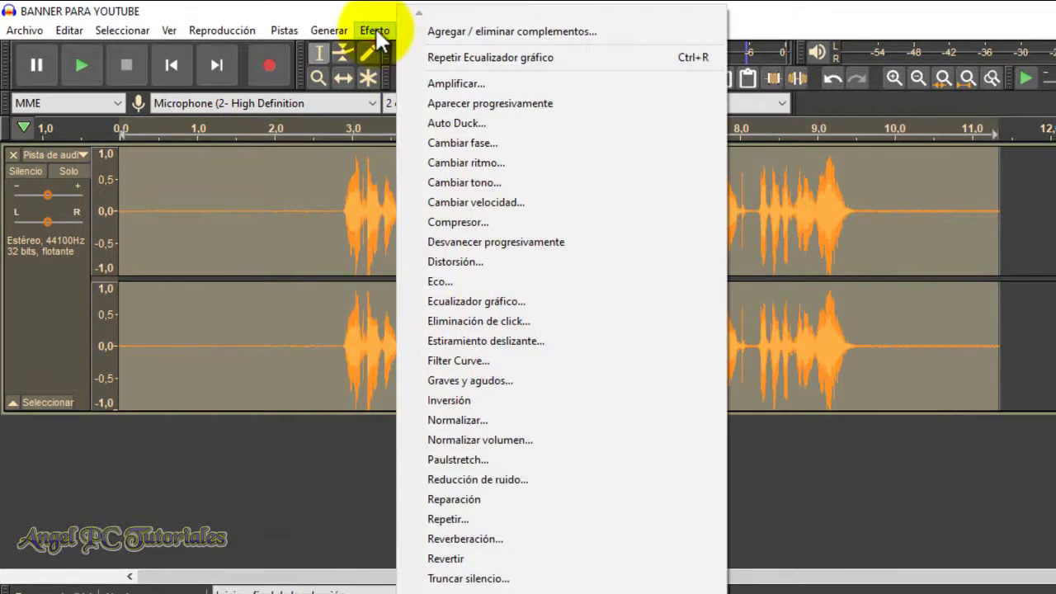
left_click(480, 301)
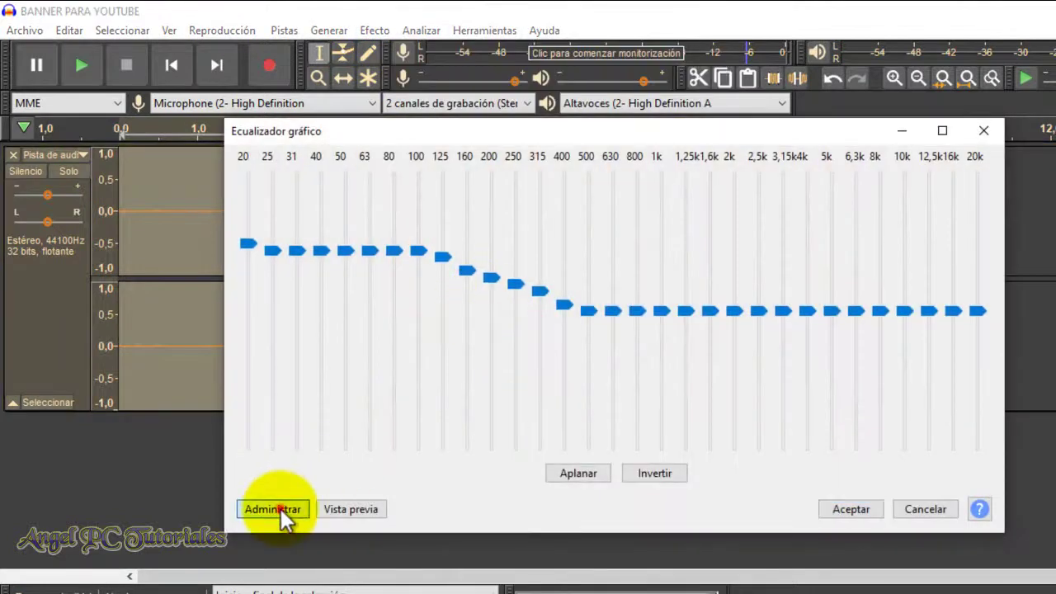
left_click(280, 508)
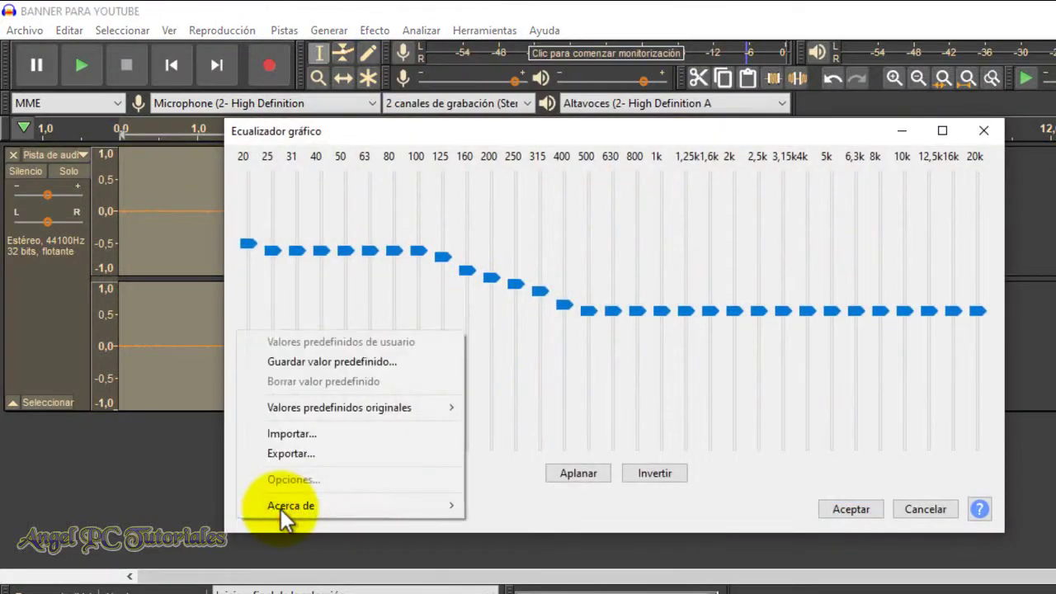
mouse_move(400, 409)
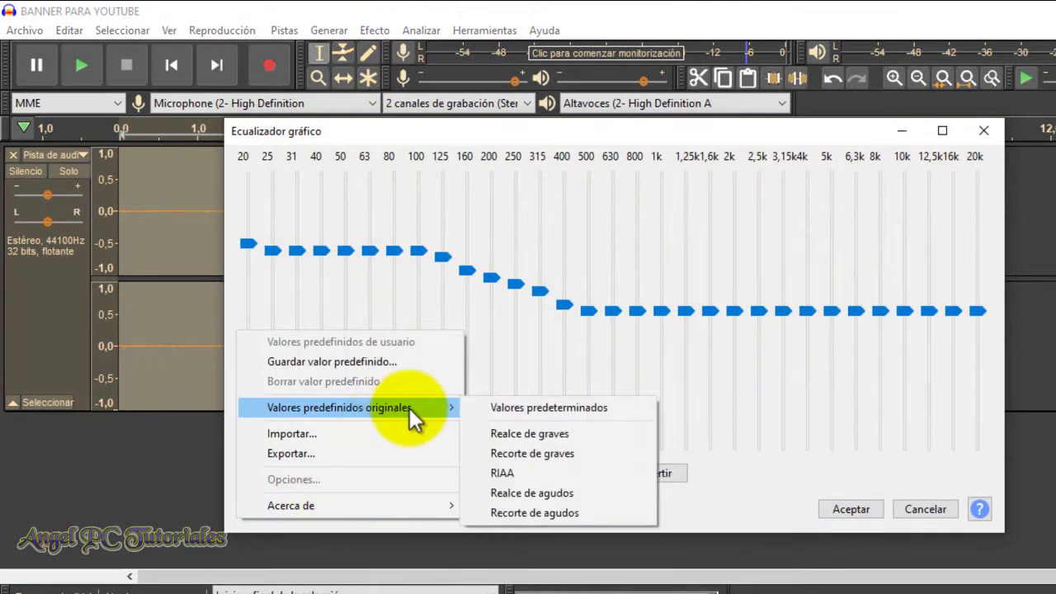
left_click(549, 493)
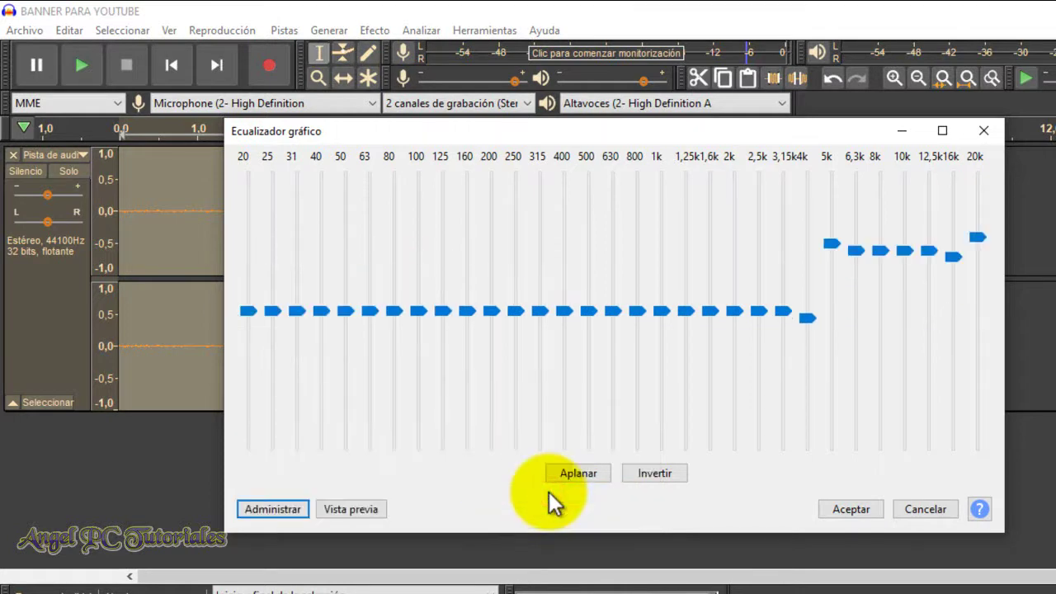
left_click(845, 505)
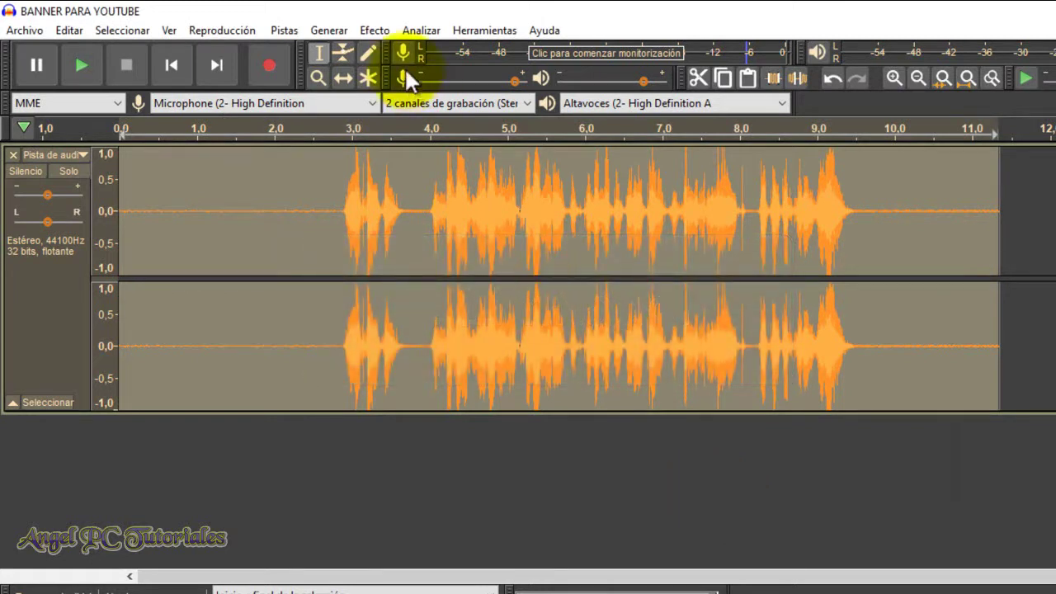
- Apply Limitador to the whole track with Límite fuerte, 0,00 dB input gain, -3,00 dB limit, 10,00 ms hold and no make-up gain
left_click(381, 30)
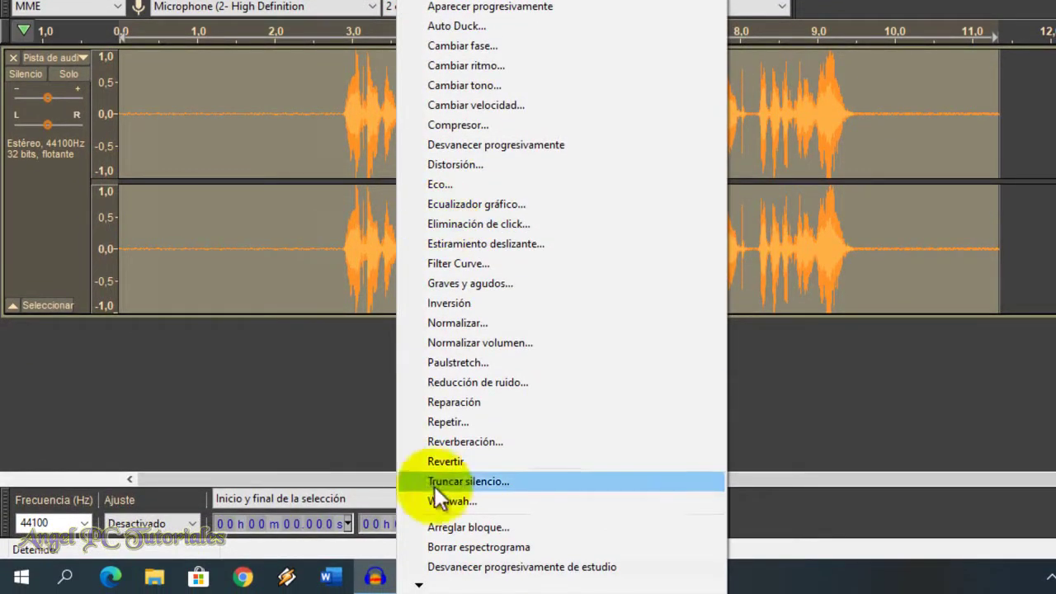
mouse_move(419, 584)
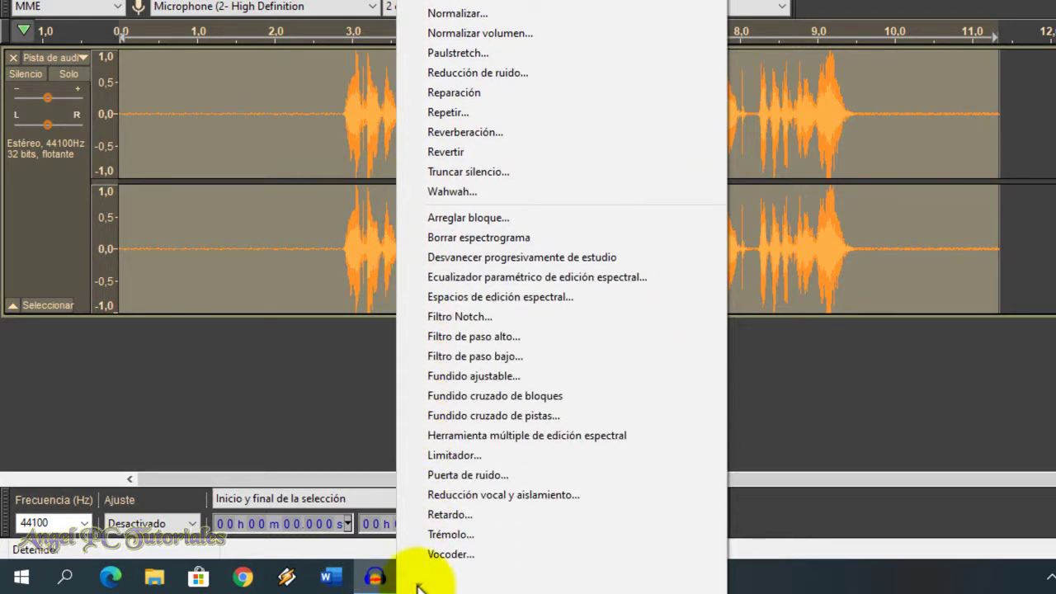
left_click(488, 456)
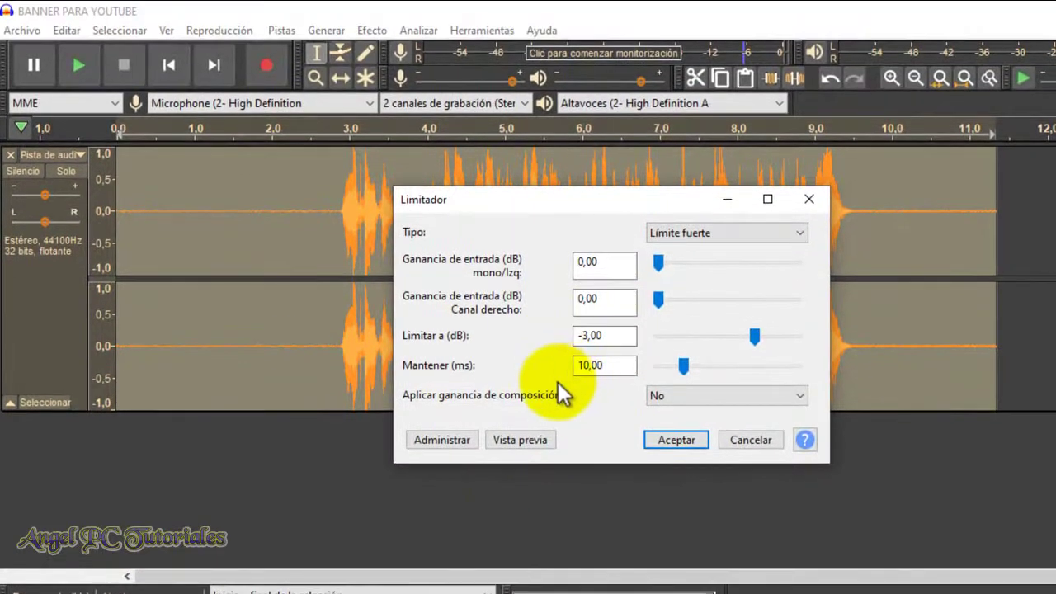
left_click(675, 437)
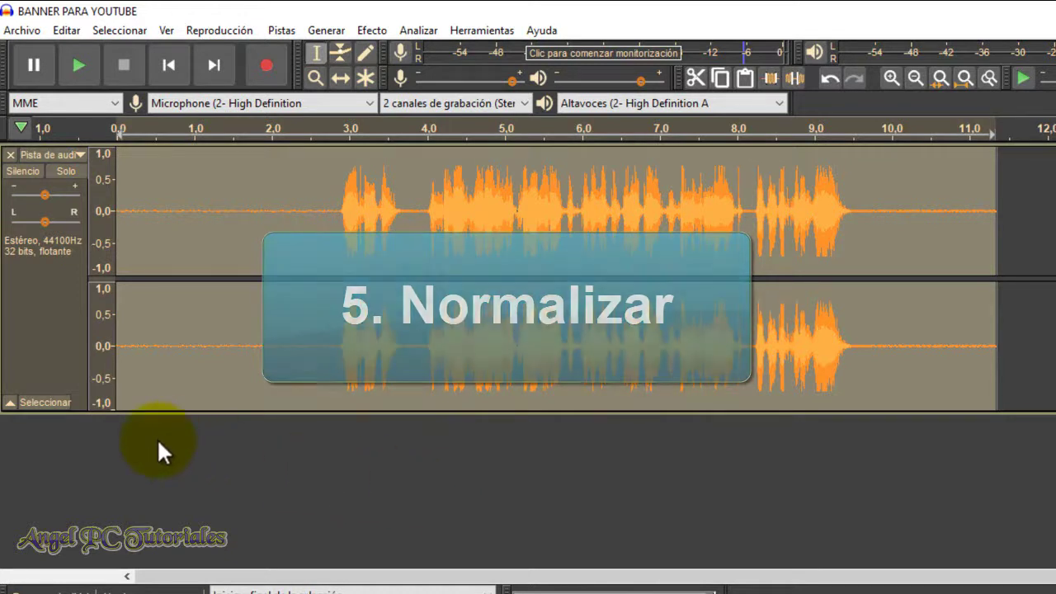
- Normalize the whole track to a peak amplitude of -1,0 dB with DC offset removal
left_click(372, 33)
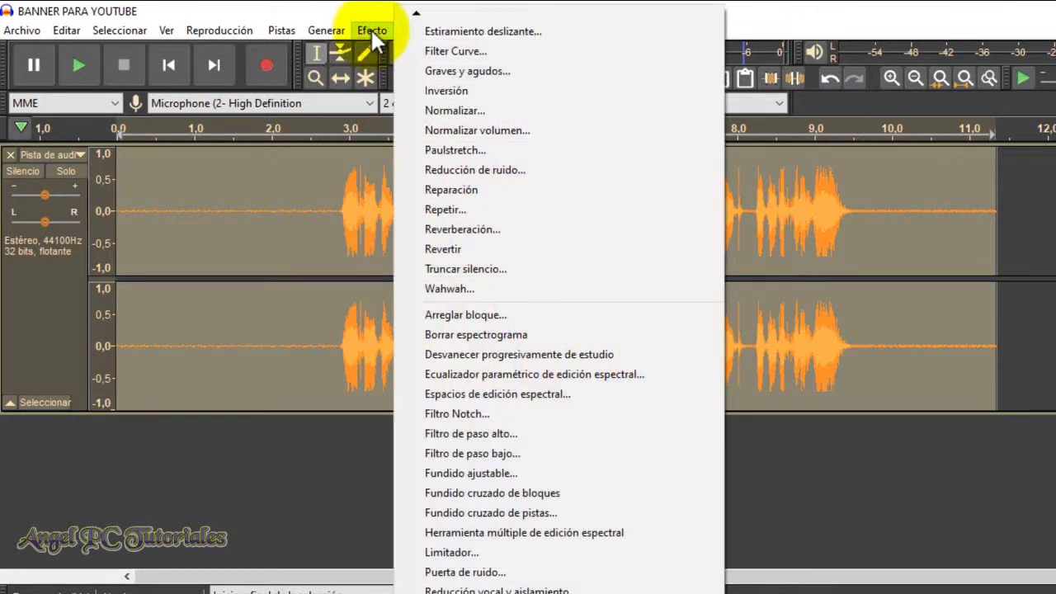
left_click(476, 112)
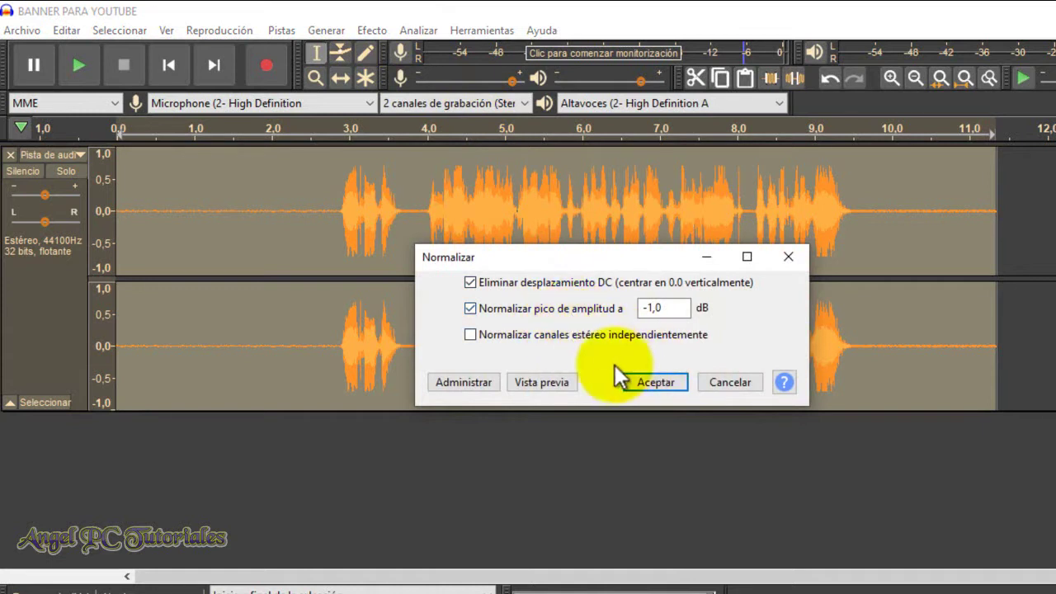
left_click(649, 383)
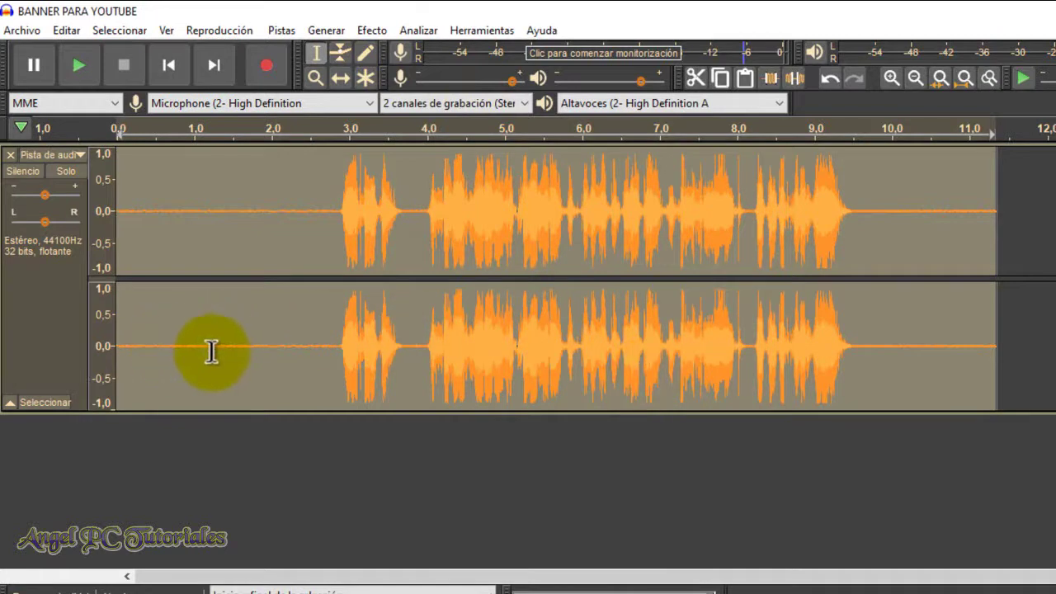
- Capture a noise profile from the voiceless section between about 0.9 and 2.4 seconds of the normalized track
left_click(282, 345)
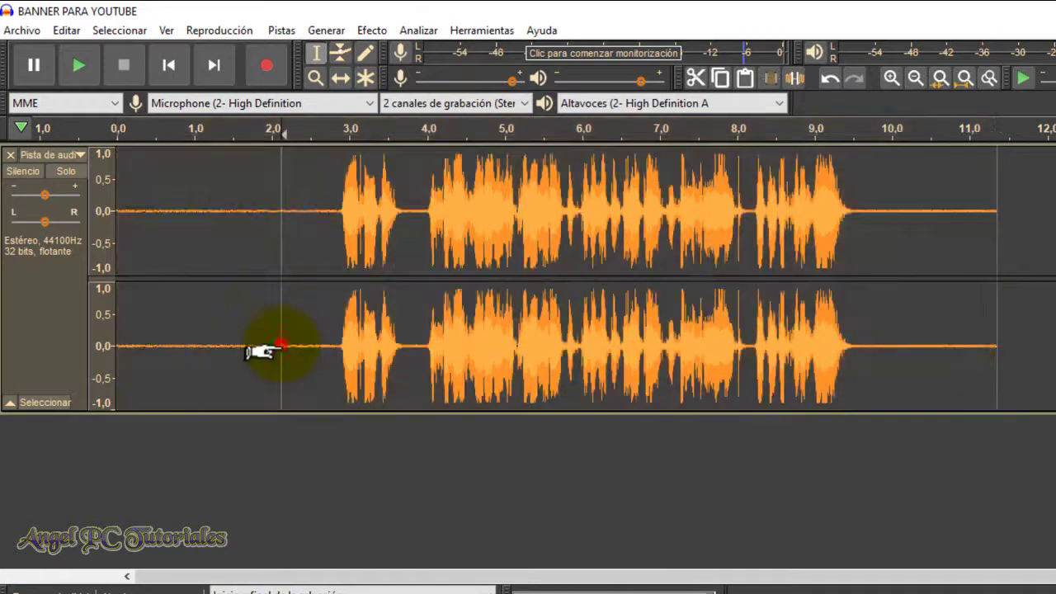
left_click_drag(301, 345, 188, 343)
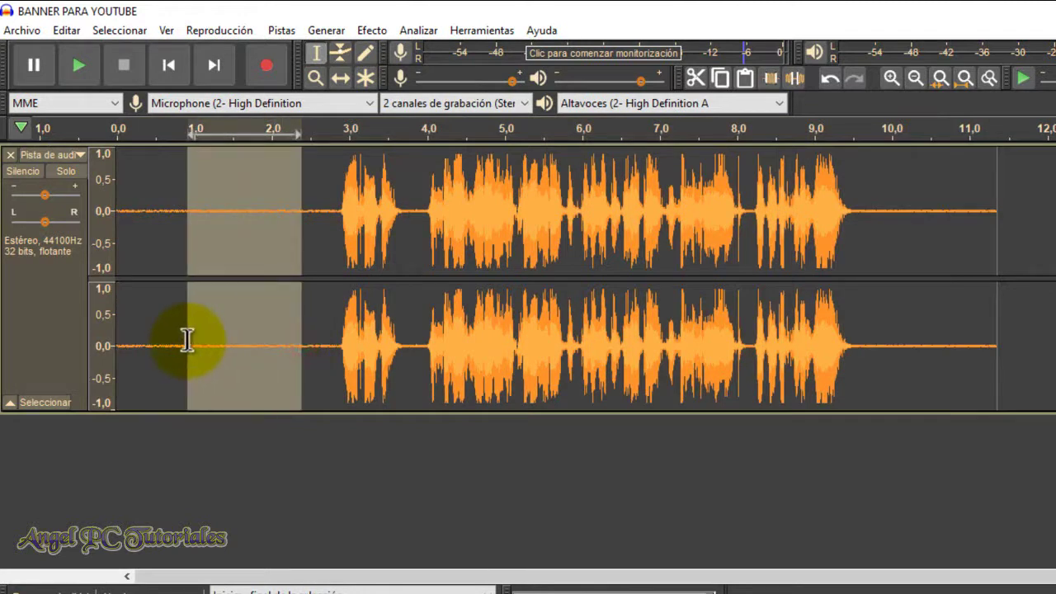
left_click(377, 27)
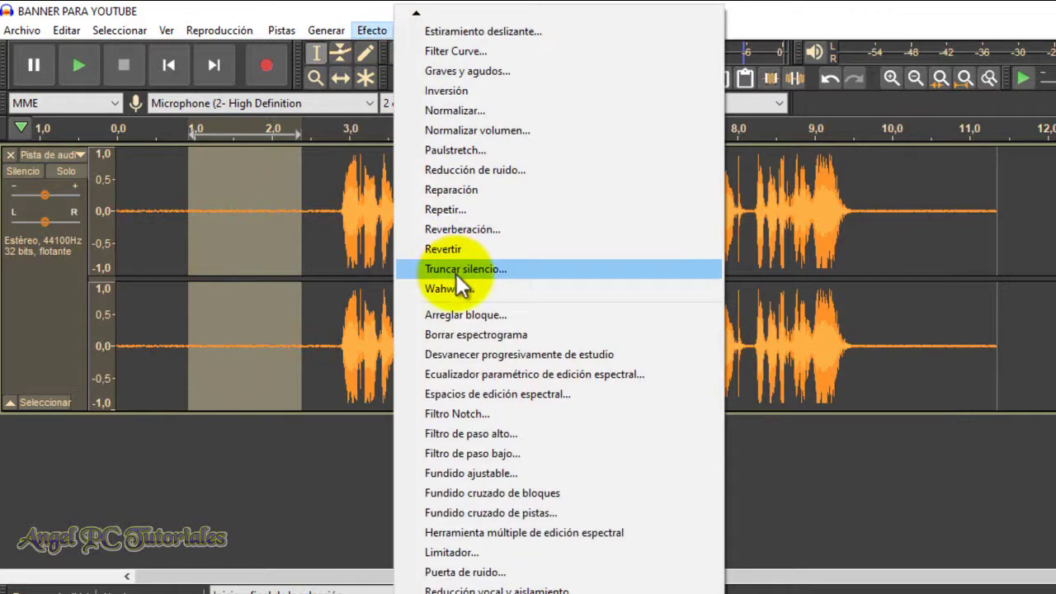
left_click(467, 169)
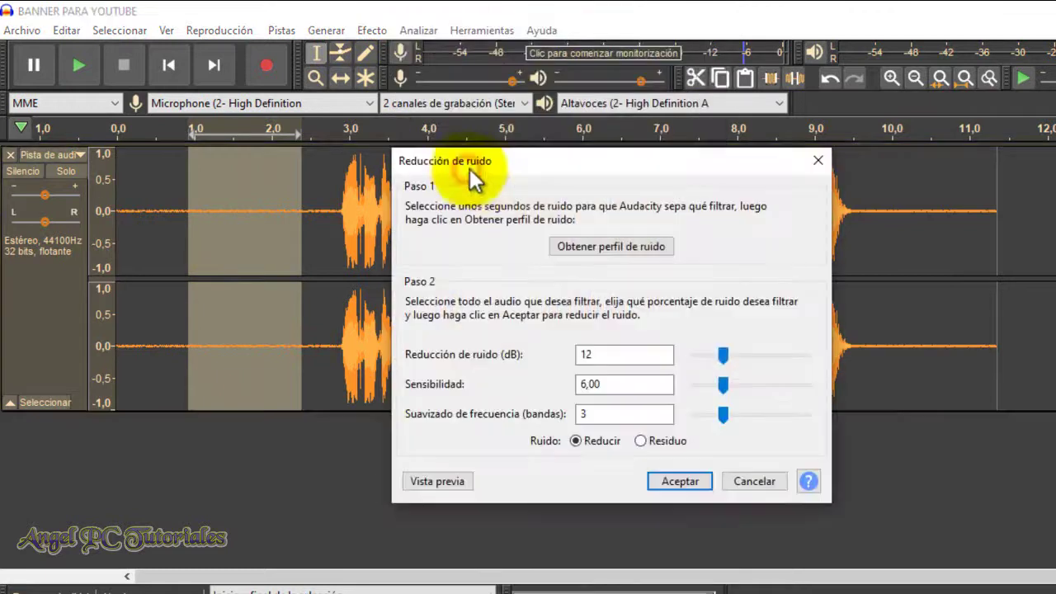
left_click(566, 247)
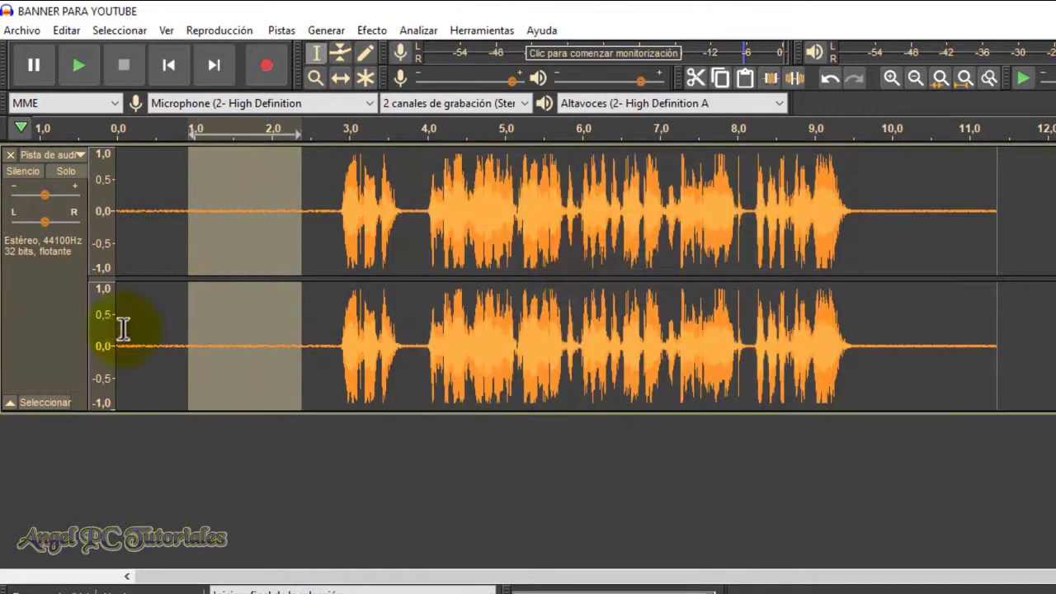
- Apply Reducción de ruido to the whole track with 12 dB reduction, sensitivity 6,00 and 3 smoothing bands, and play back the result
left_click(49, 336)
left_click(371, 31)
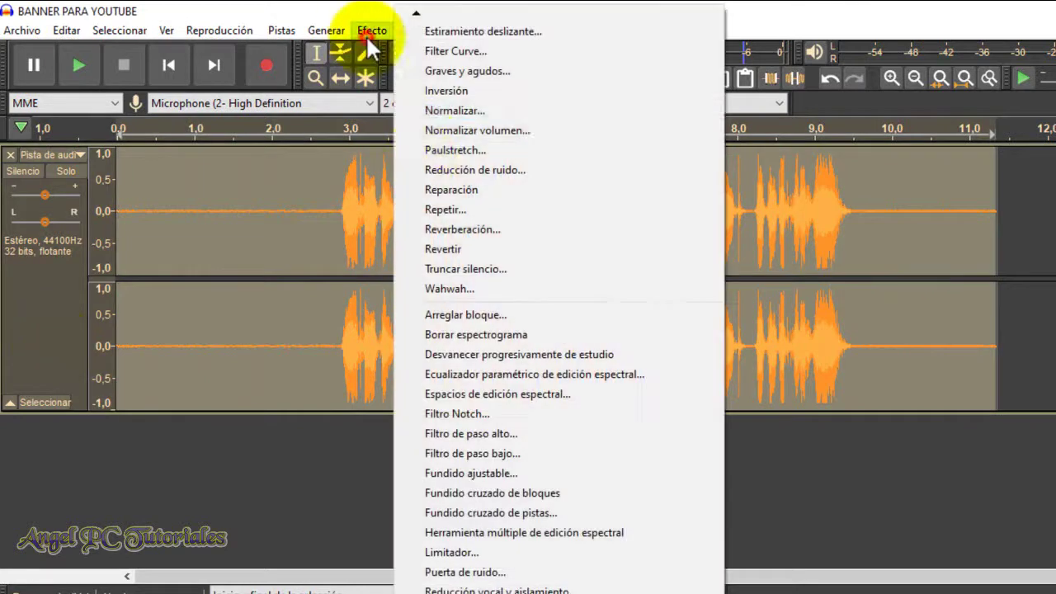
left_click(460, 170)
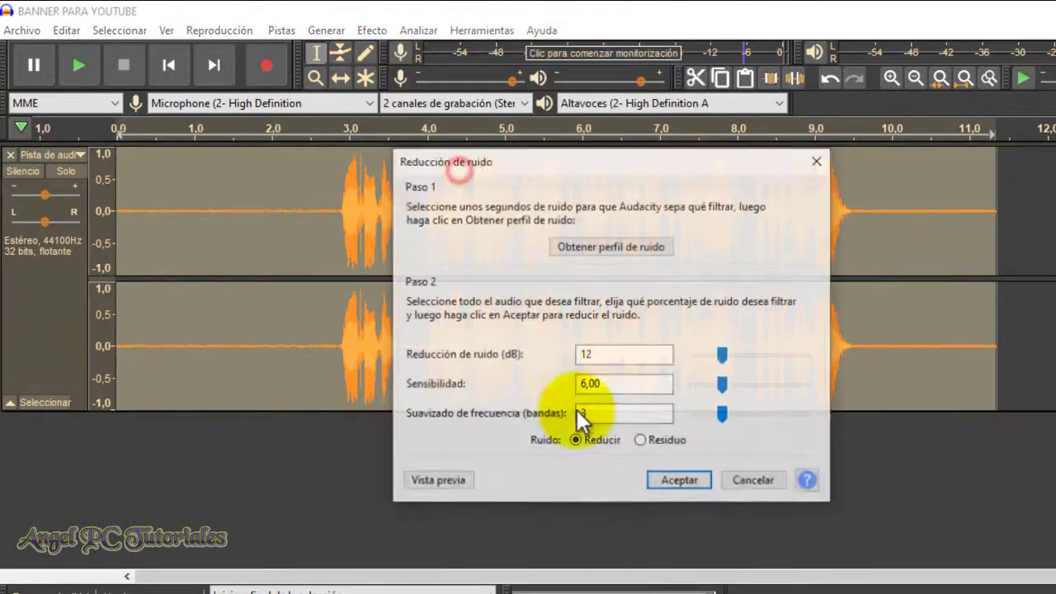
left_click(663, 482)
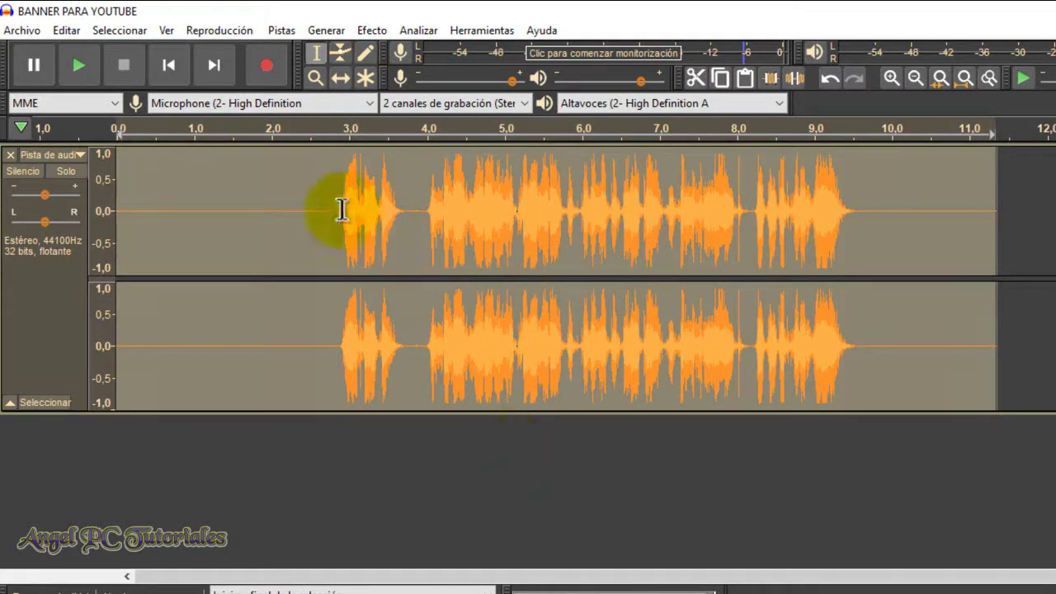
left_click(80, 66)
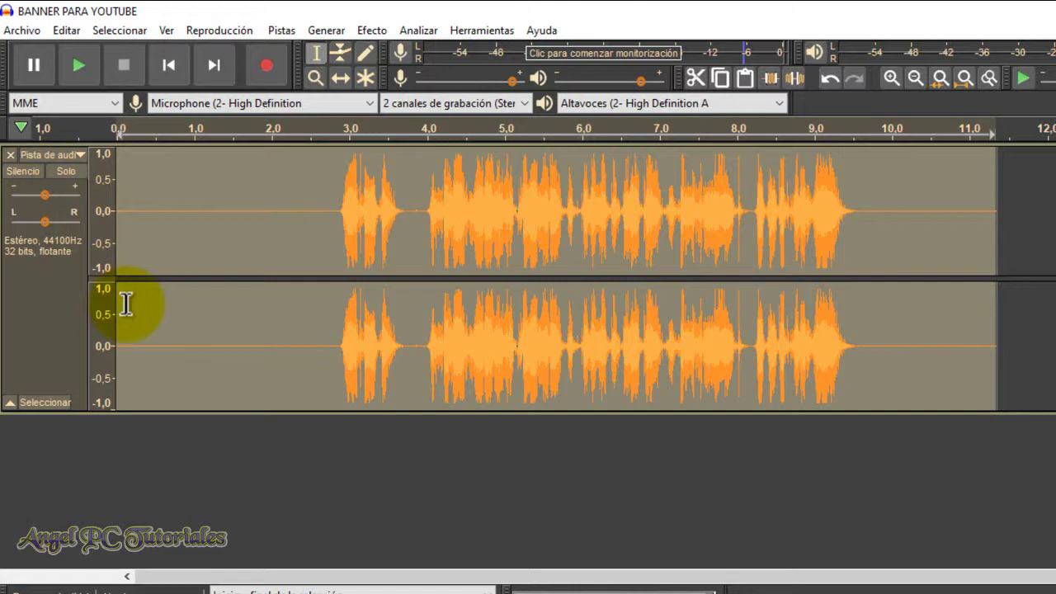
- Undo all applied effects one by one back to the original recording and play it for comparison
left_click(65, 32)
left_click(74, 49)
left_click(68, 30)
left_click(79, 50)
left_click(68, 30)
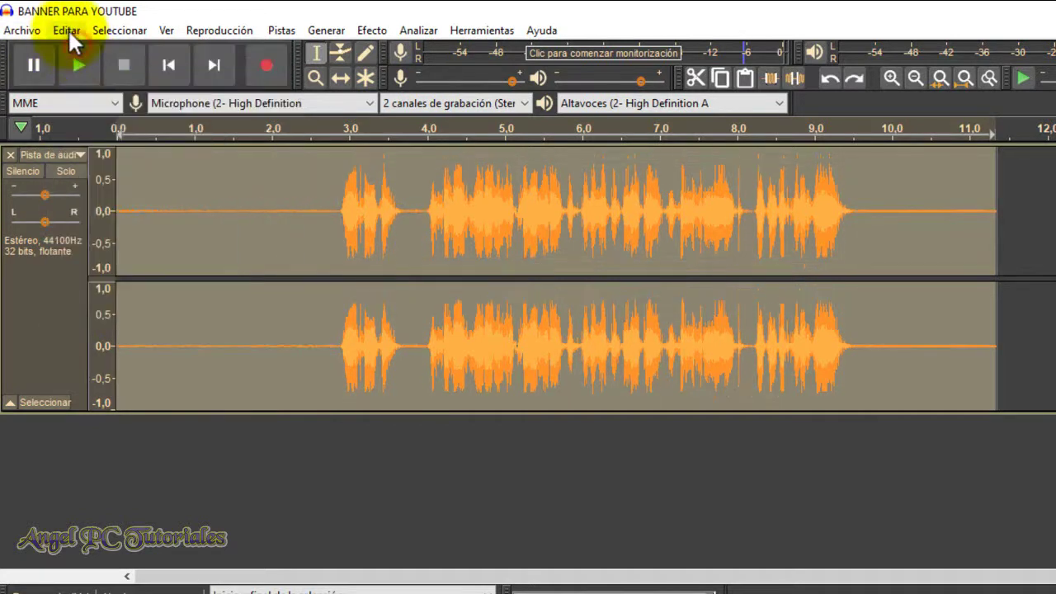
left_click(80, 51)
left_click(68, 25)
left_click(83, 51)
left_click(71, 27)
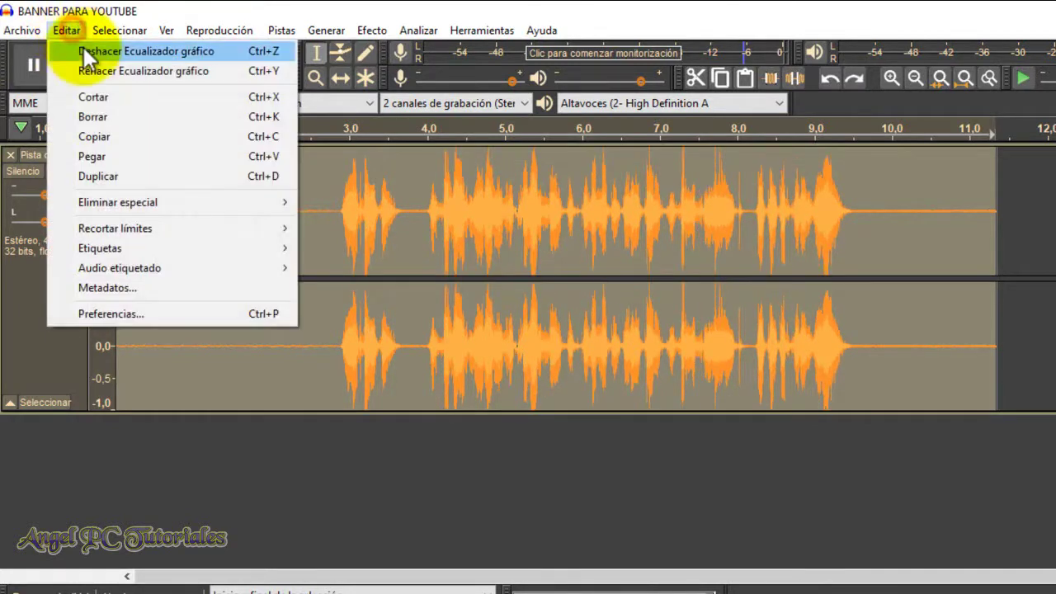
left_click(83, 47)
left_click(76, 32)
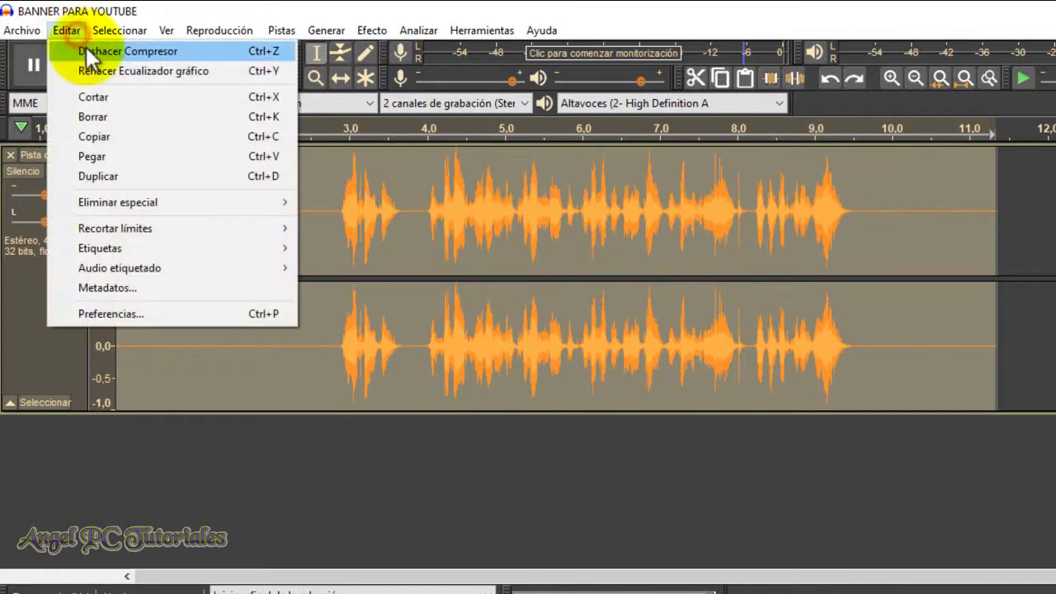
left_click(86, 47)
left_click(75, 30)
left_click(86, 49)
left_click(72, 32)
left_click(83, 47)
left_click(73, 30)
left_click(73, 31)
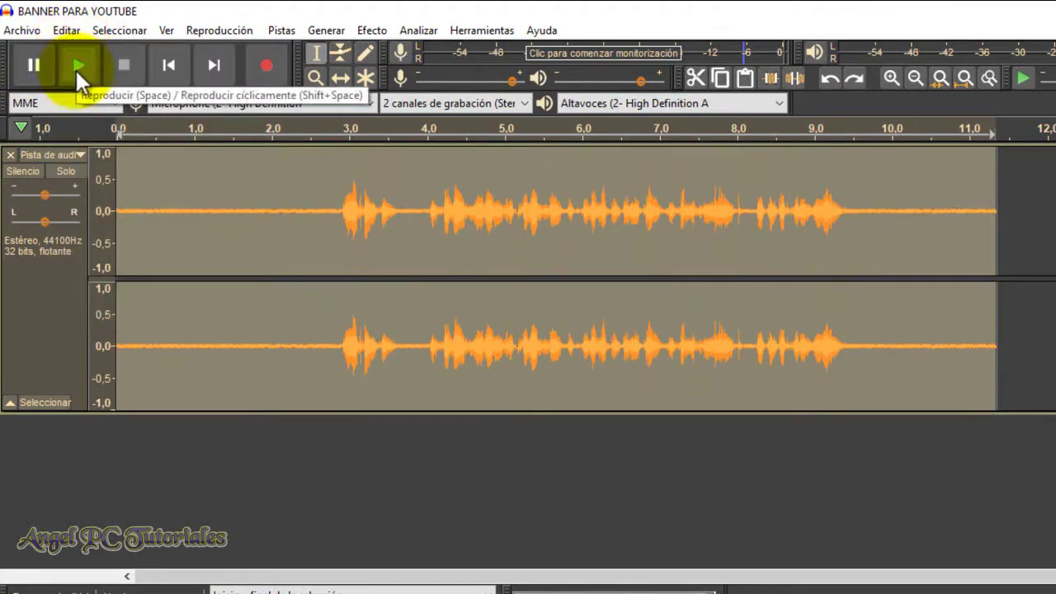
left_click(75, 67)
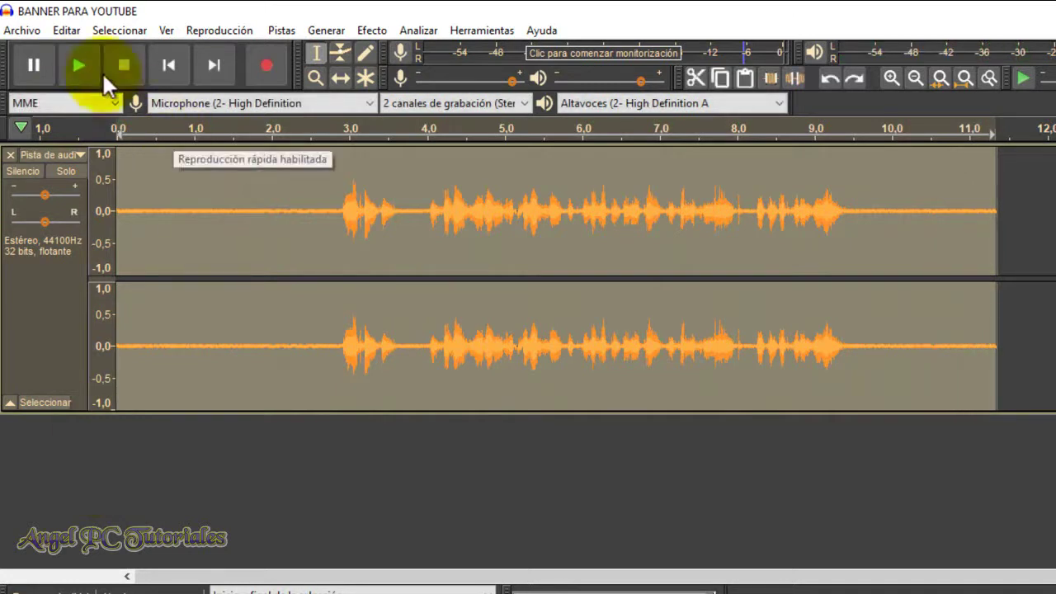
- Redo all the undone effects one by one up to the final Reducción de ruido and play back the processed voice
left_click(66, 32)
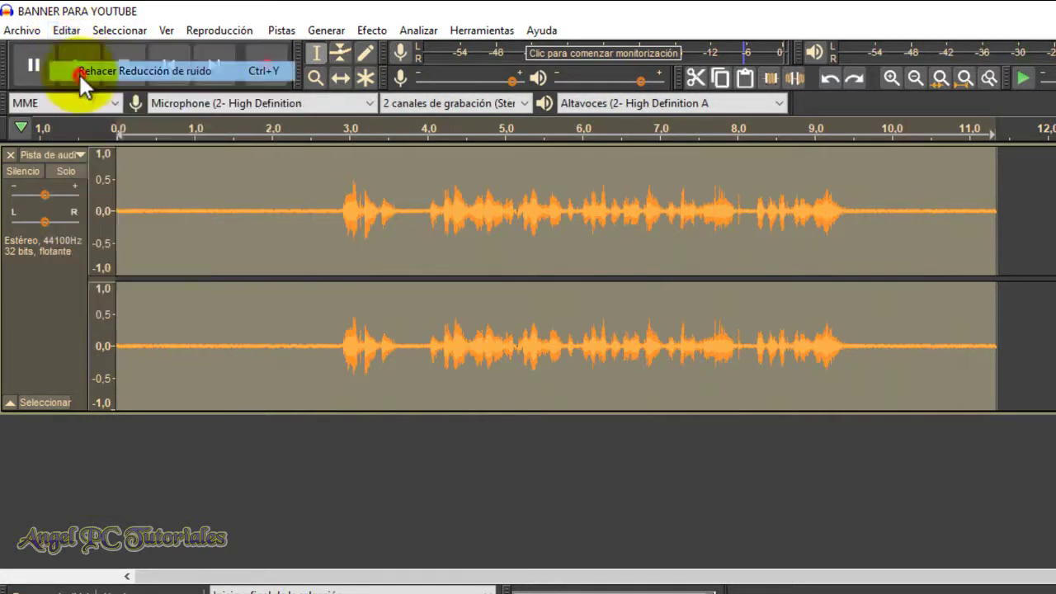
left_click(80, 71)
left_click(66, 33)
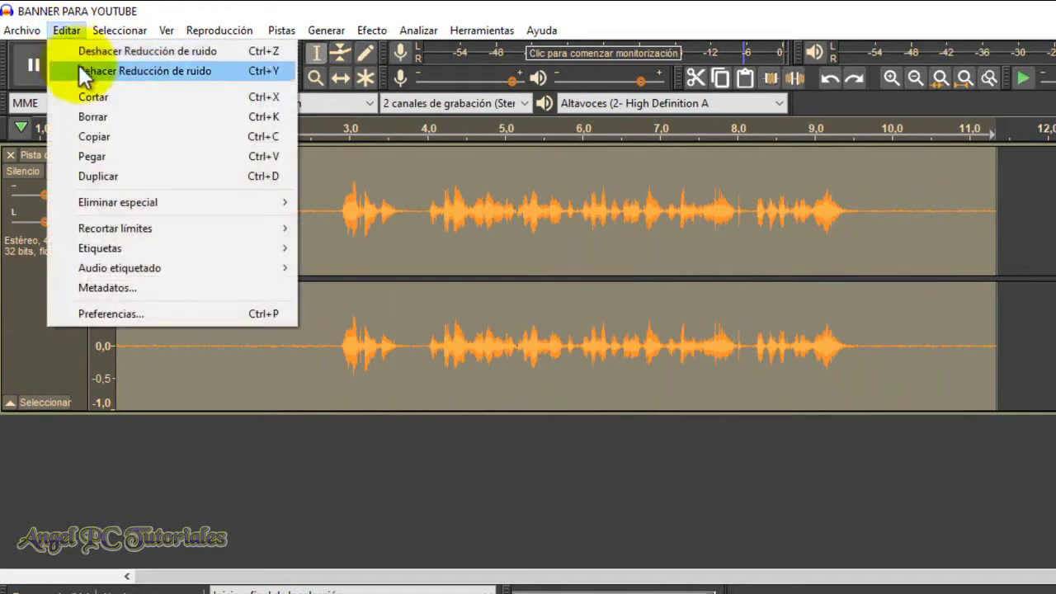
left_click(67, 35)
left_click(66, 31)
left_click(83, 71)
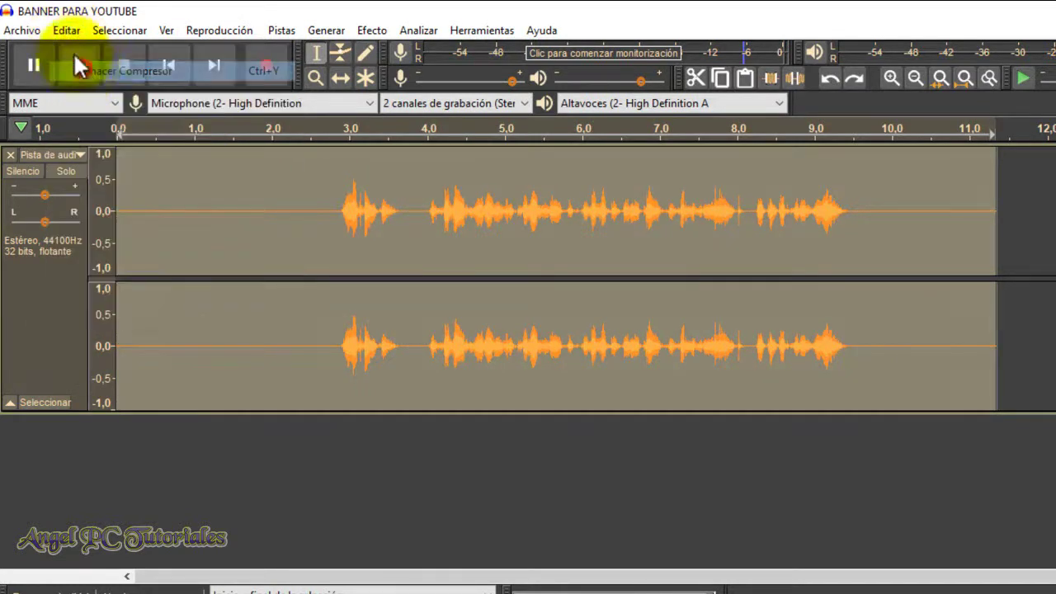
left_click(67, 33)
left_click(84, 71)
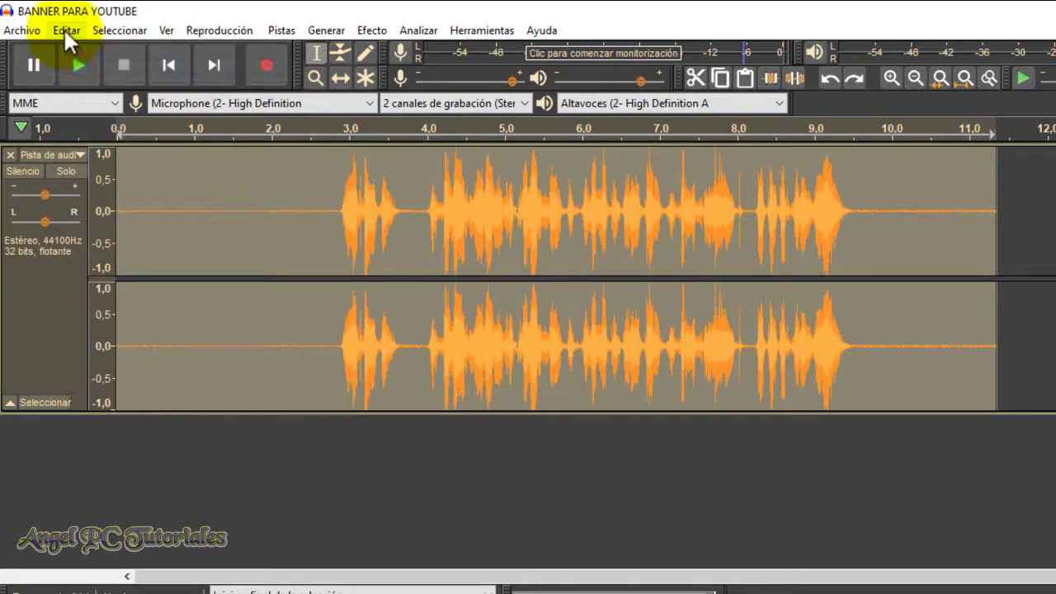
left_click(64, 29)
left_click(81, 69)
left_click(61, 31)
left_click(80, 70)
left_click(59, 32)
left_click(76, 70)
left_click(63, 32)
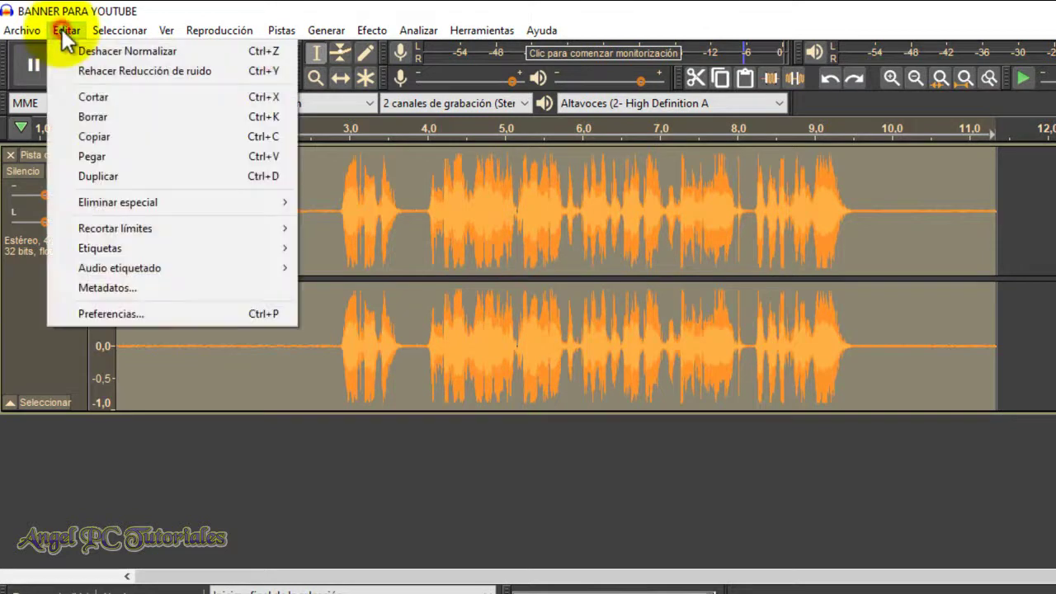
left_click(80, 67)
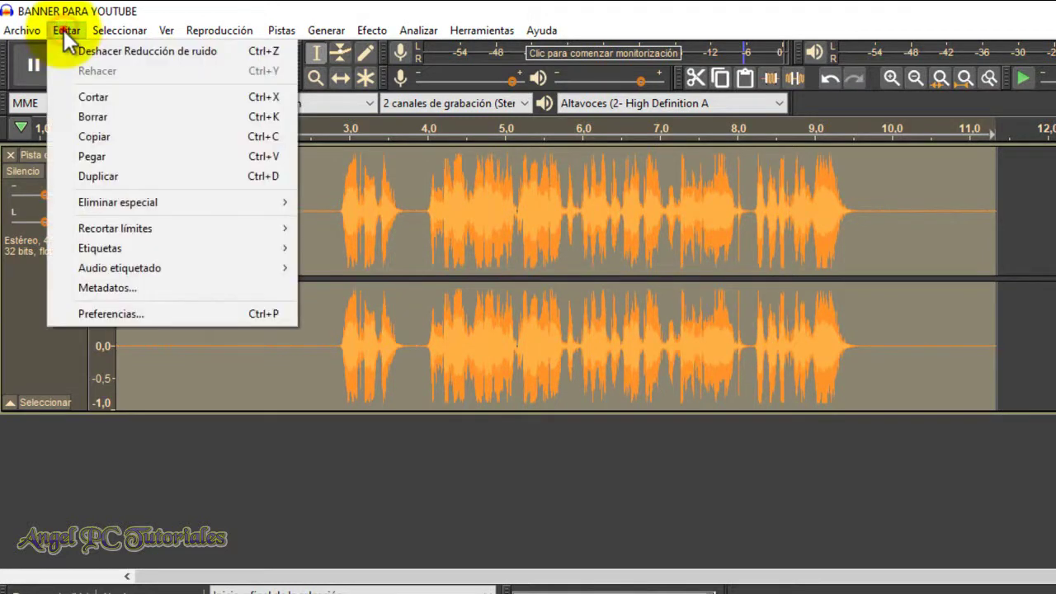
left_click(63, 29)
left_click(71, 55)
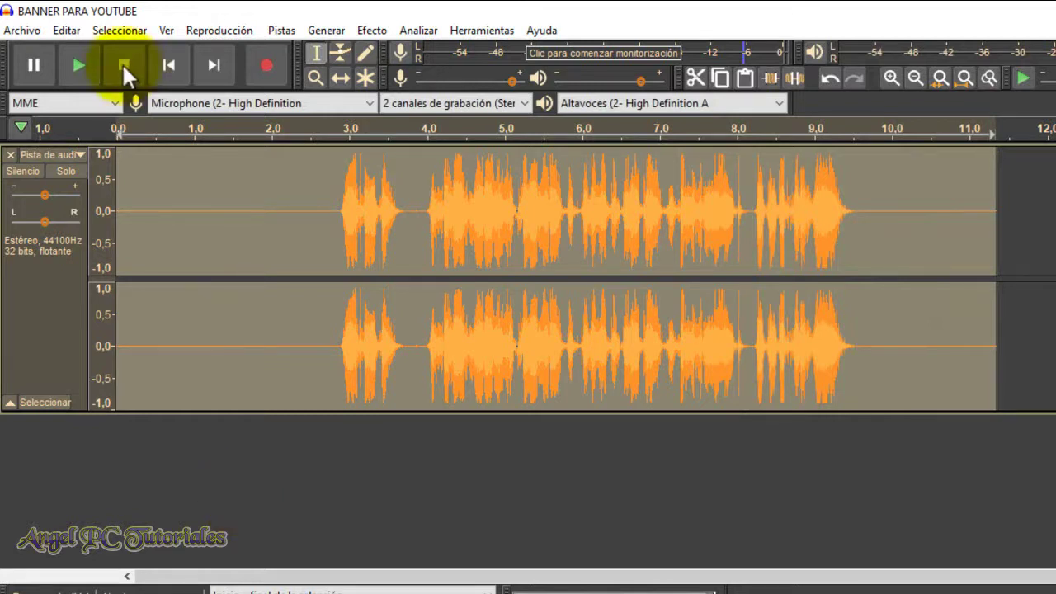
- Start exporting the processed voice track as MP3 and name the file Mi voz
left_click(21, 28)
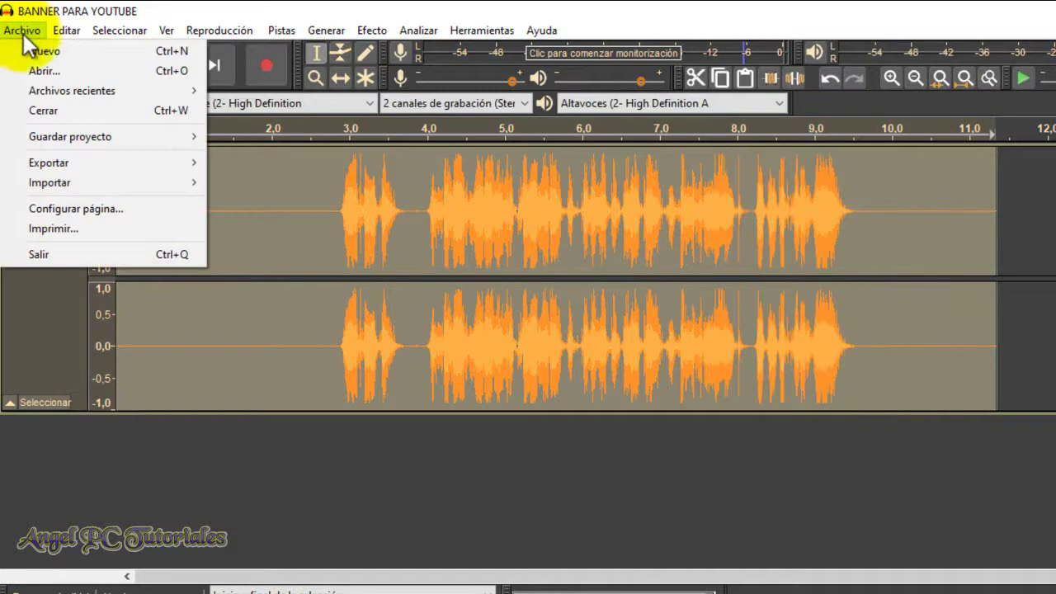
mouse_move(136, 169)
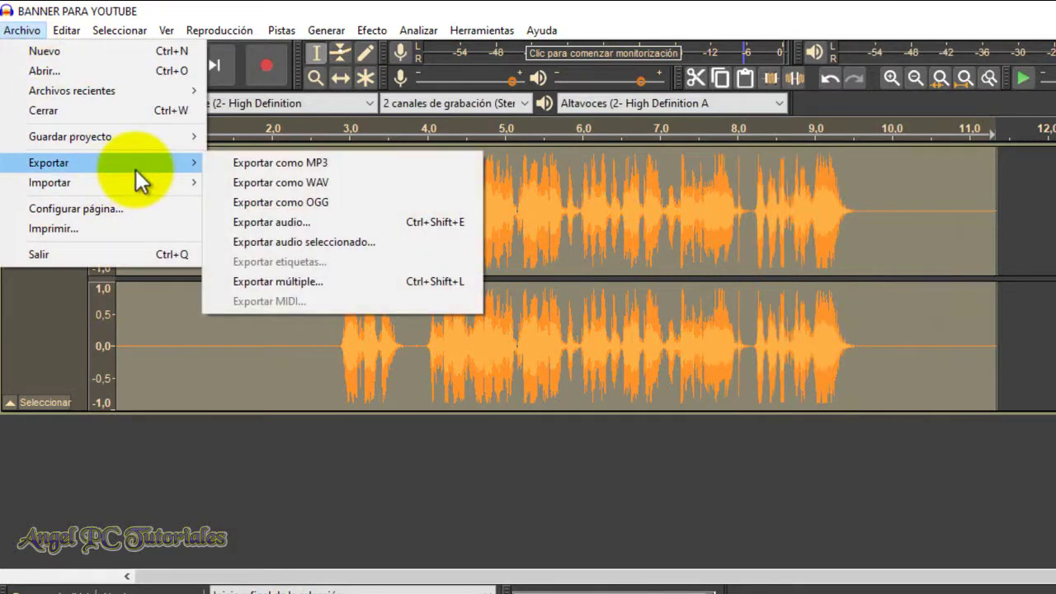
left_click(231, 163)
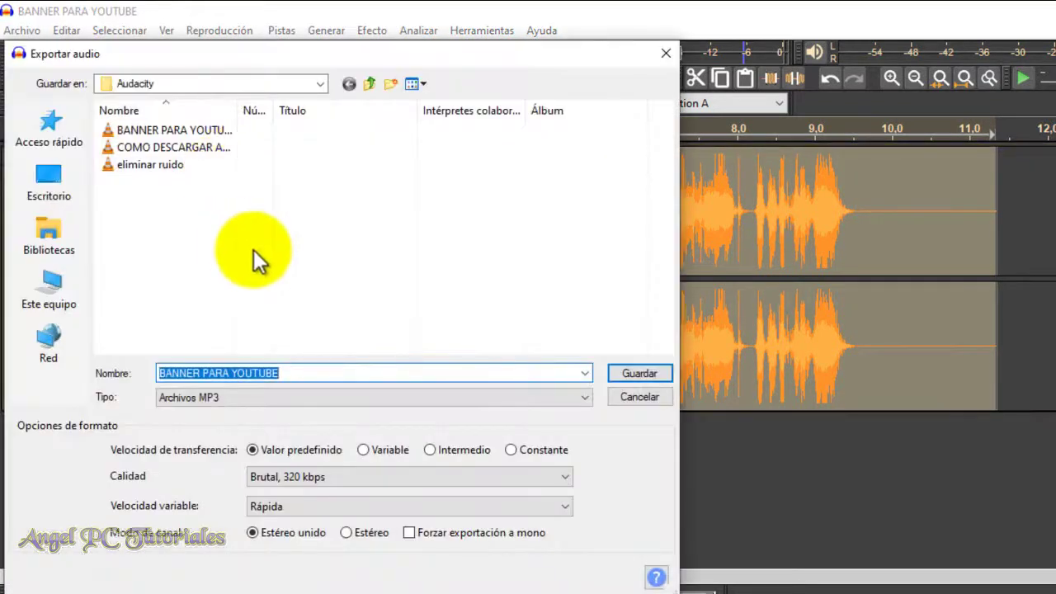
key("BackSpace")
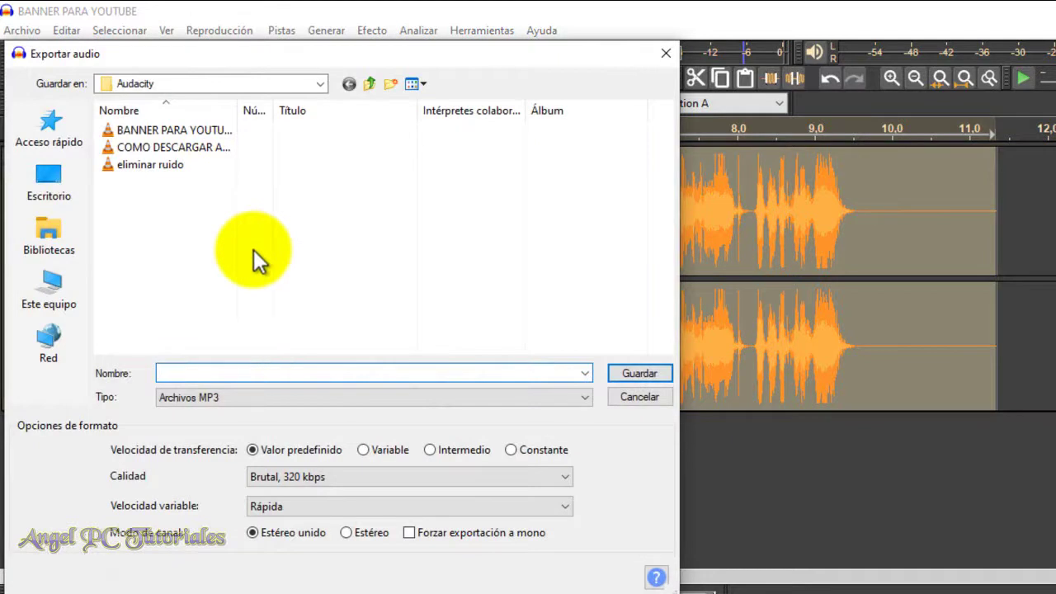
type("Mi voz")
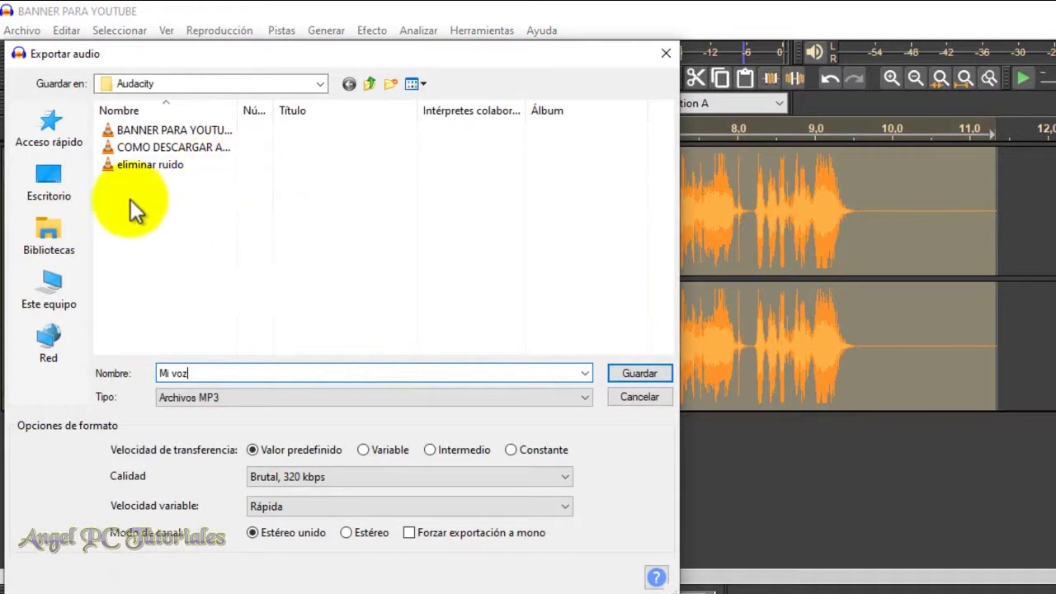
- Save the MP3 export in the Música library and accept the metadata without entering any tags
left_click(65, 235)
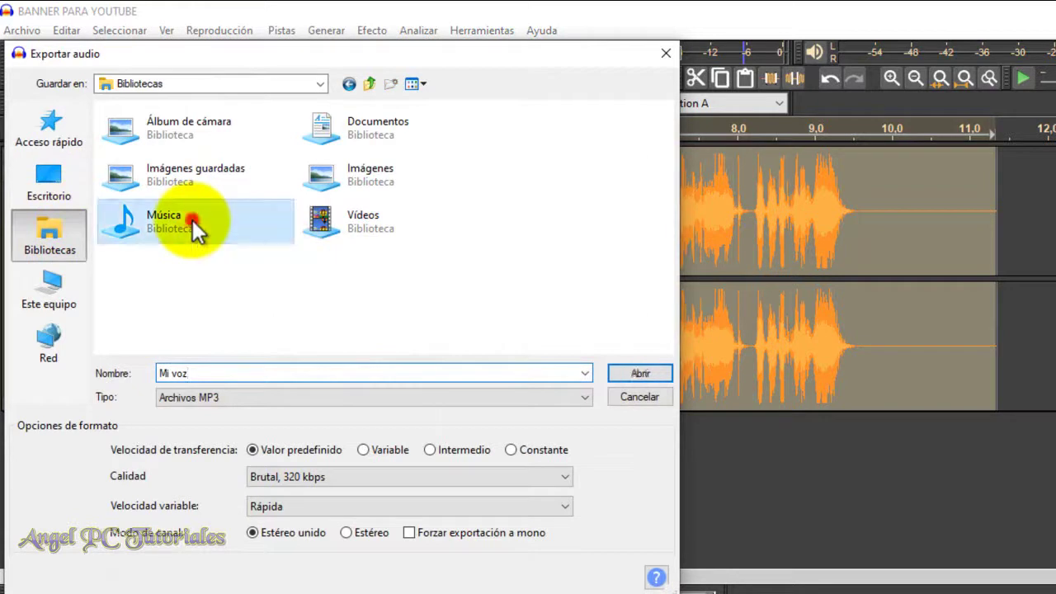
double_click(192, 219)
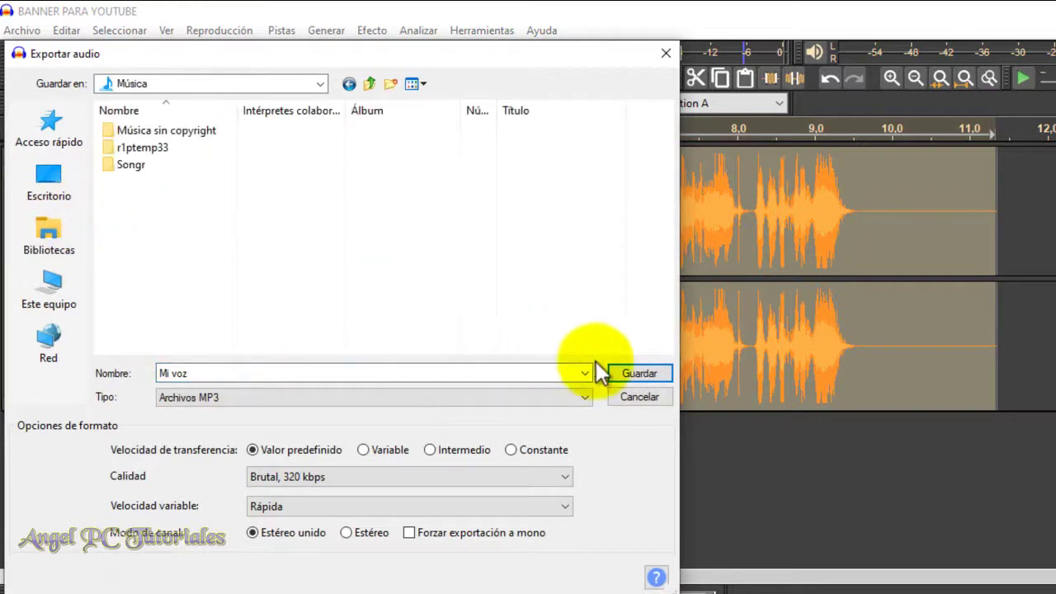
left_click(650, 375)
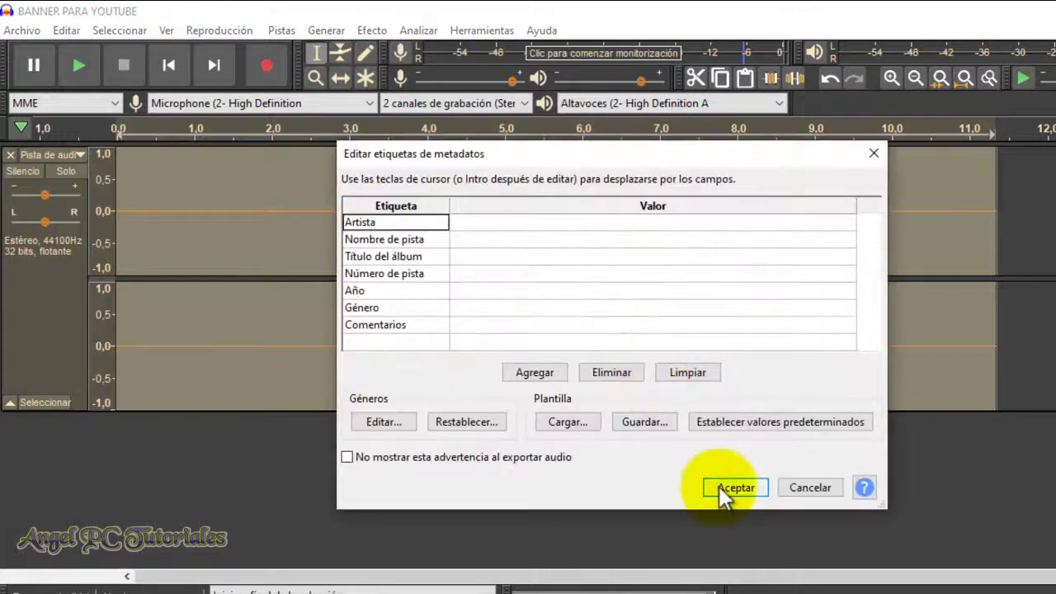
left_click(726, 492)
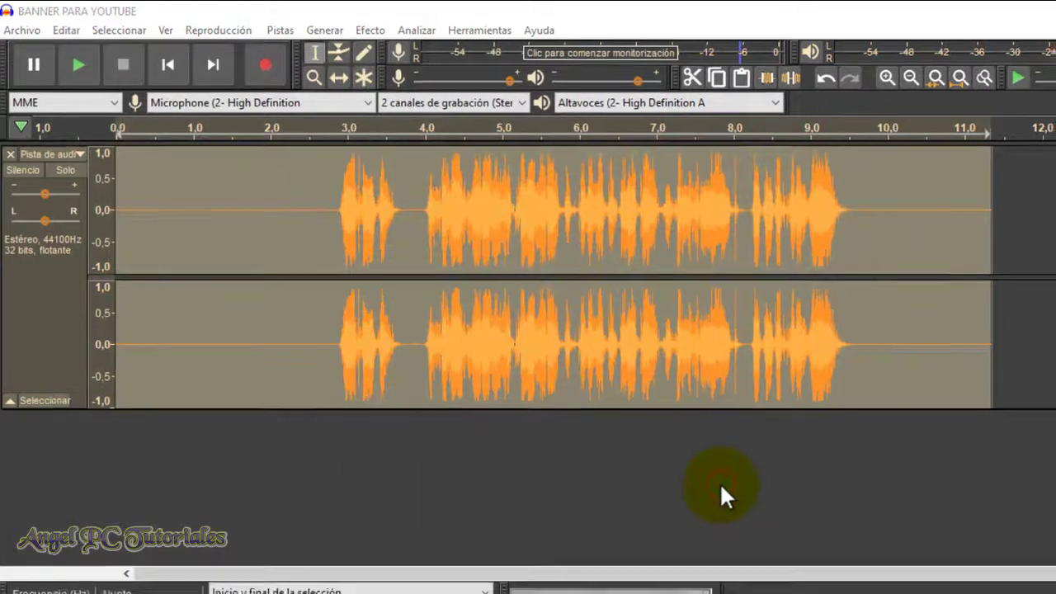